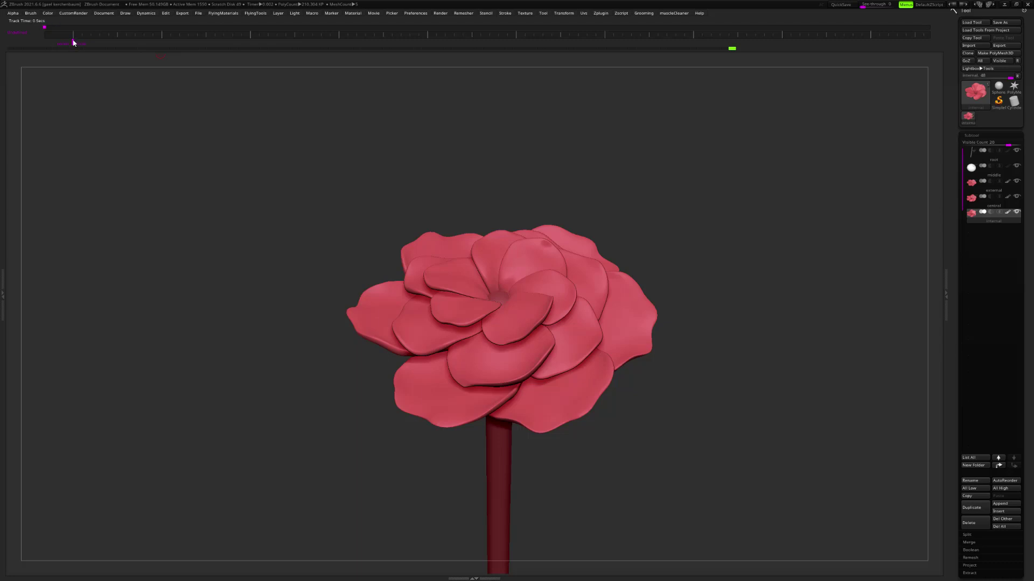
- Shorten the subtool list by setting its visible count to 12
mouse_move(74, 43)
left_mouse_down()
mouse_move(197, 42)
mouse_move(65, 45)
left_mouse_up()
right_click_drag(563, 256, 669, 206)
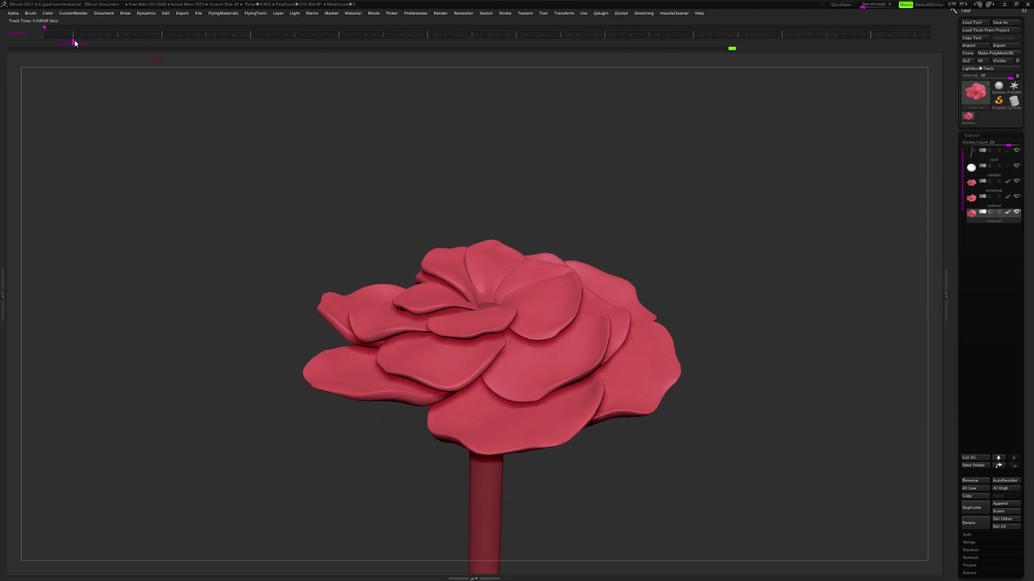
left_click_drag(87, 43, 57, 80)
left_click_drag(698, 272, 719, 283)
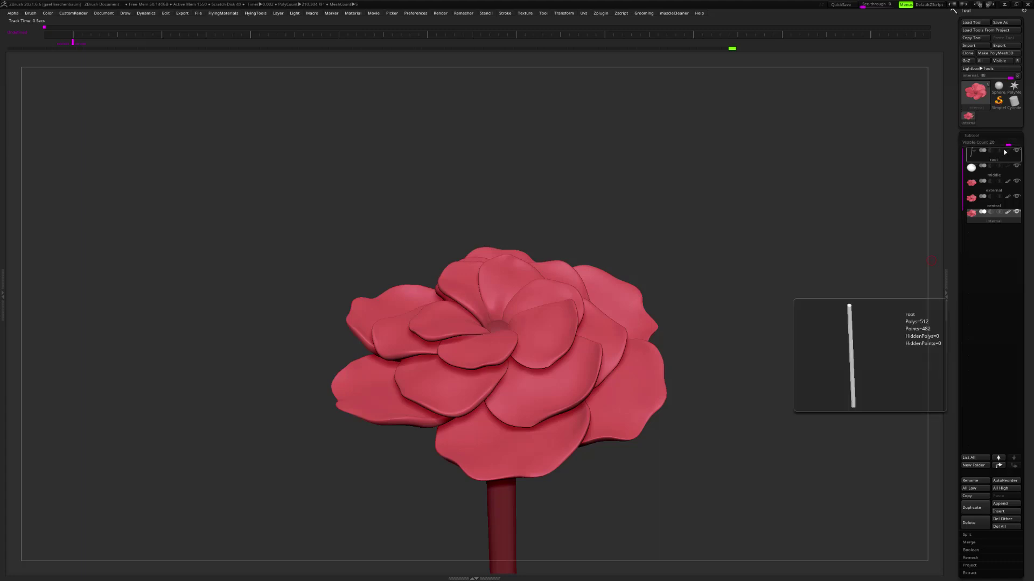
left_click_drag(1007, 145, 990, 146)
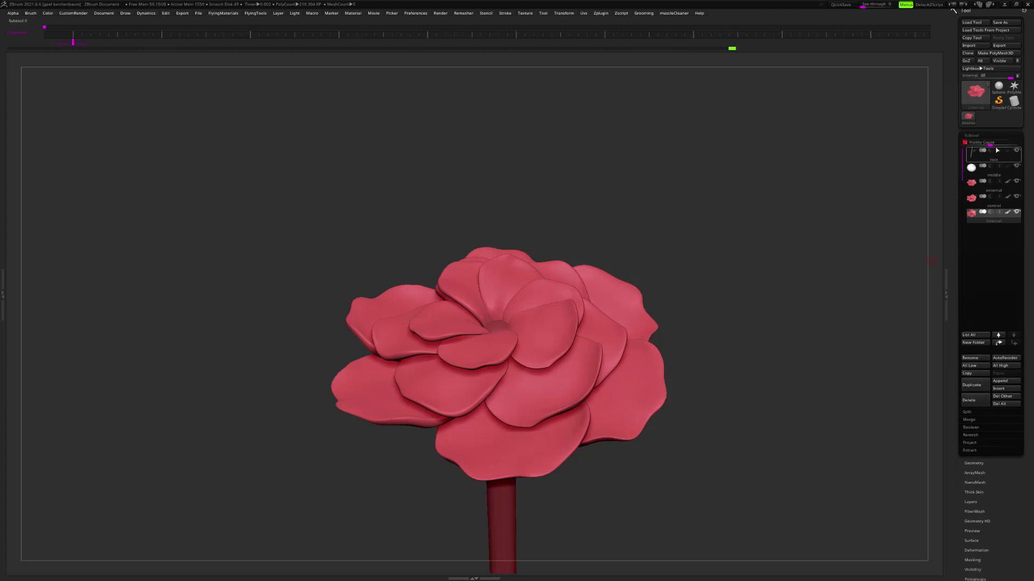
mouse_move(994, 209)
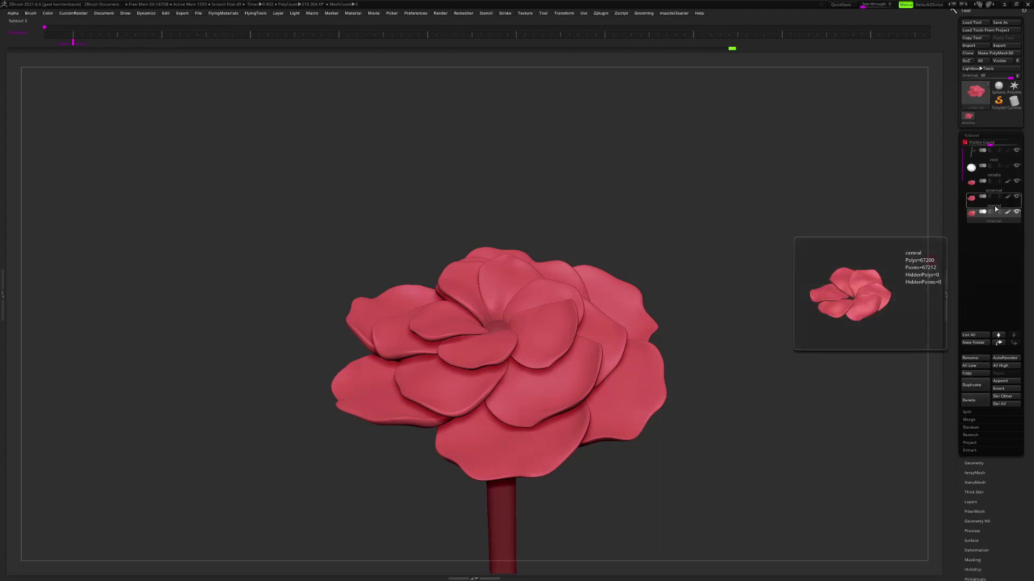
left_click_drag(835, 253, 791, 258)
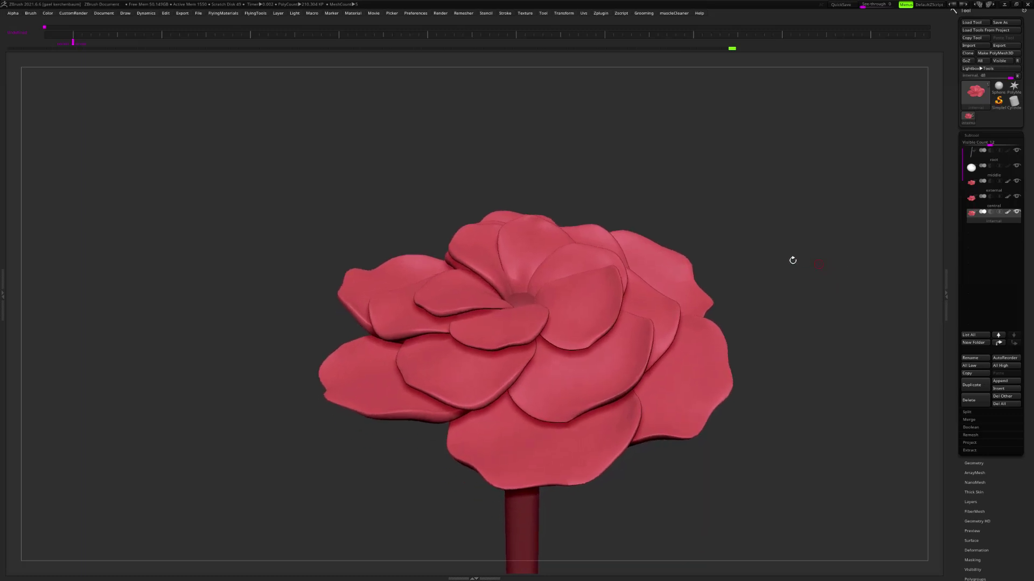
- Select the external petals subtool for editing
key("space")
left_click(607, 303)
left_click(996, 188)
left_click_drag(722, 311, 716, 272, "alt")
key("shift+f")
key("shift+f")
left_click_drag(791, 241, 870, 193)
mouse_move(728, 289)
left_mouse_down()
mouse_move(727, 323)
mouse_move(734, 287)
left_mouse_up()
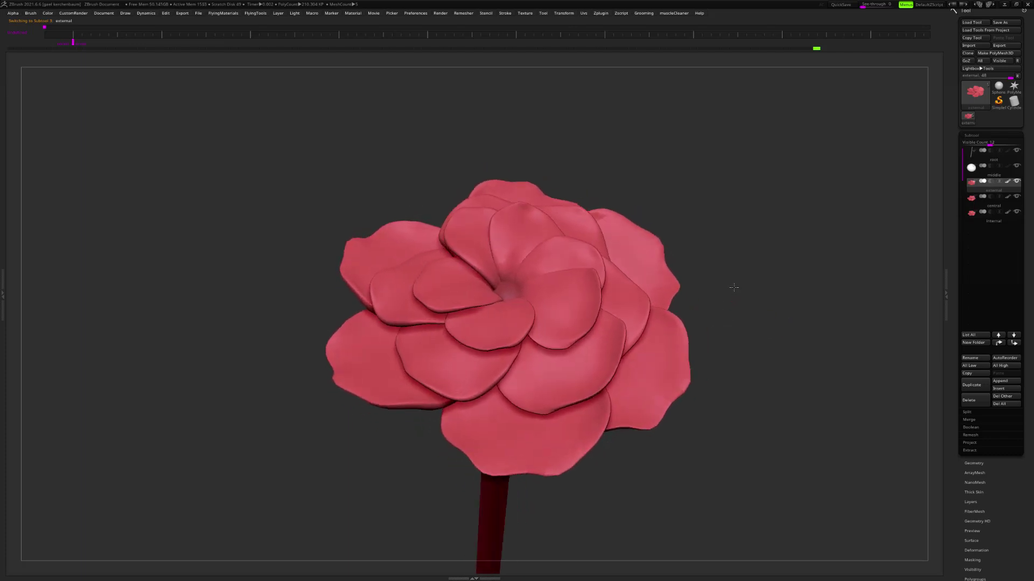
- Open the layers of the external petals subtool and check the Open, Mid and Close entries
left_click(979, 136)
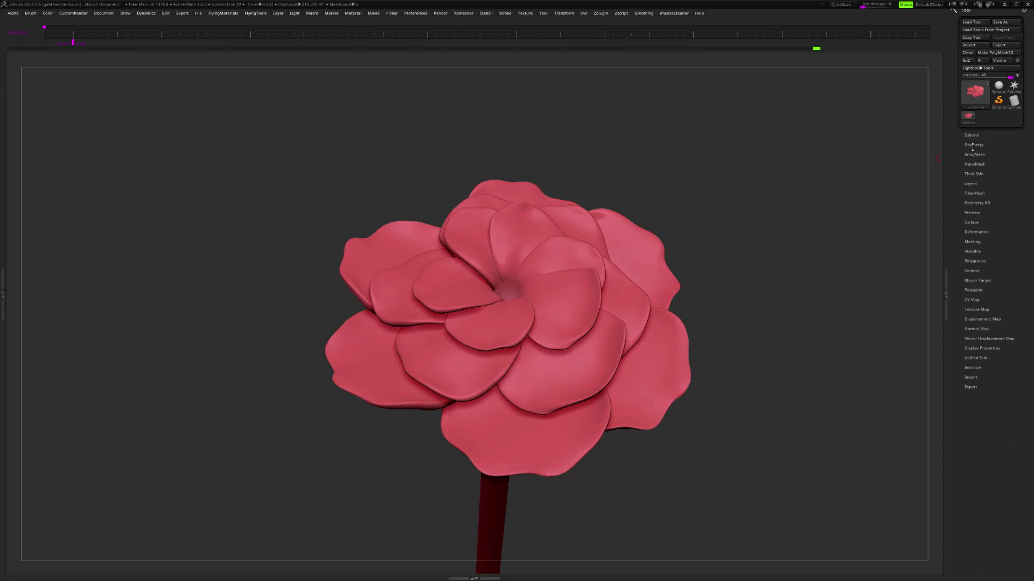
left_click(978, 134)
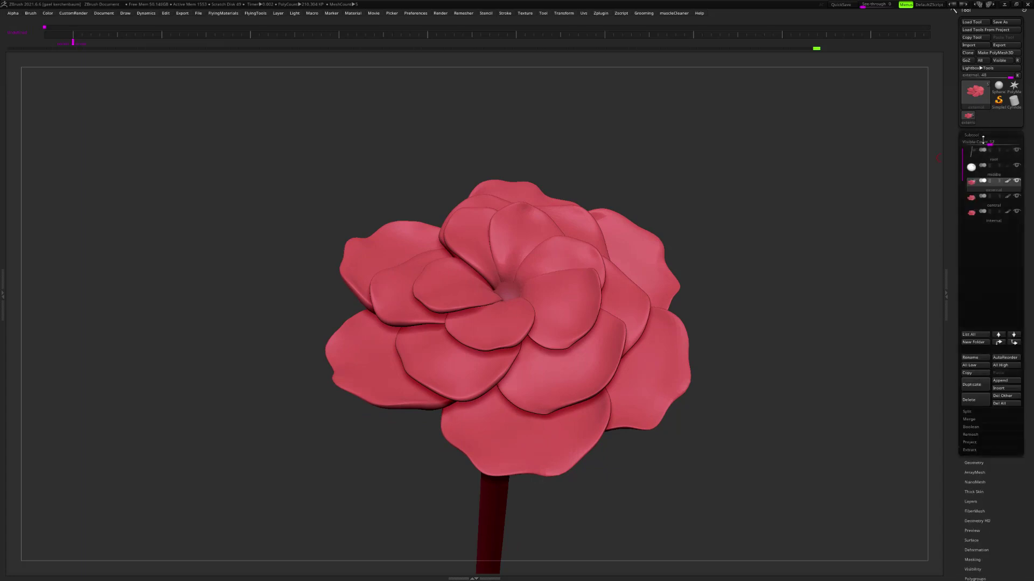
mouse_move(990, 169)
left_click(979, 135)
left_click(978, 184)
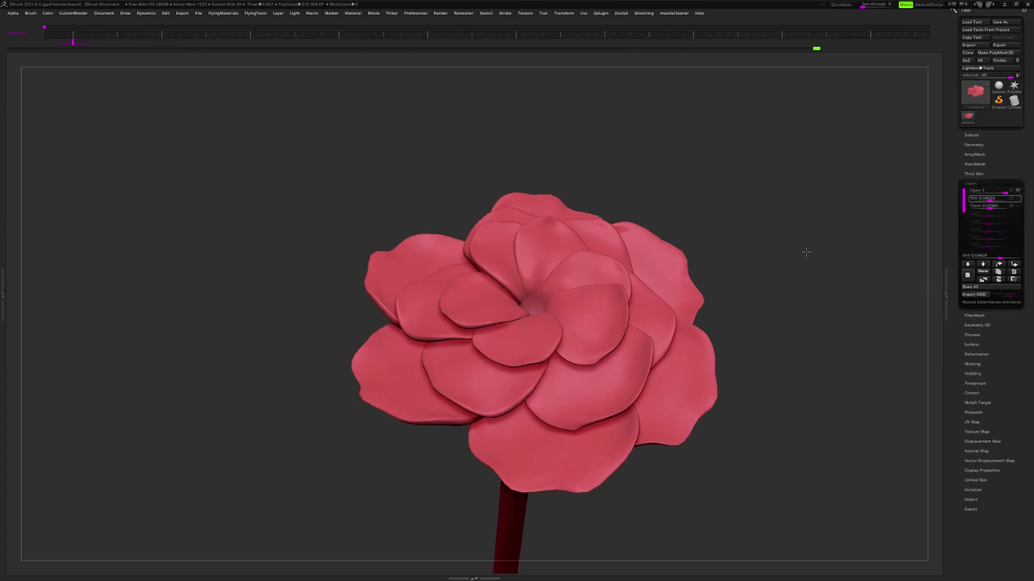
mouse_move(815, 239)
left_mouse_down("alt")
mouse_move(810, 221)
mouse_move(802, 225)
left_mouse_up("alt")
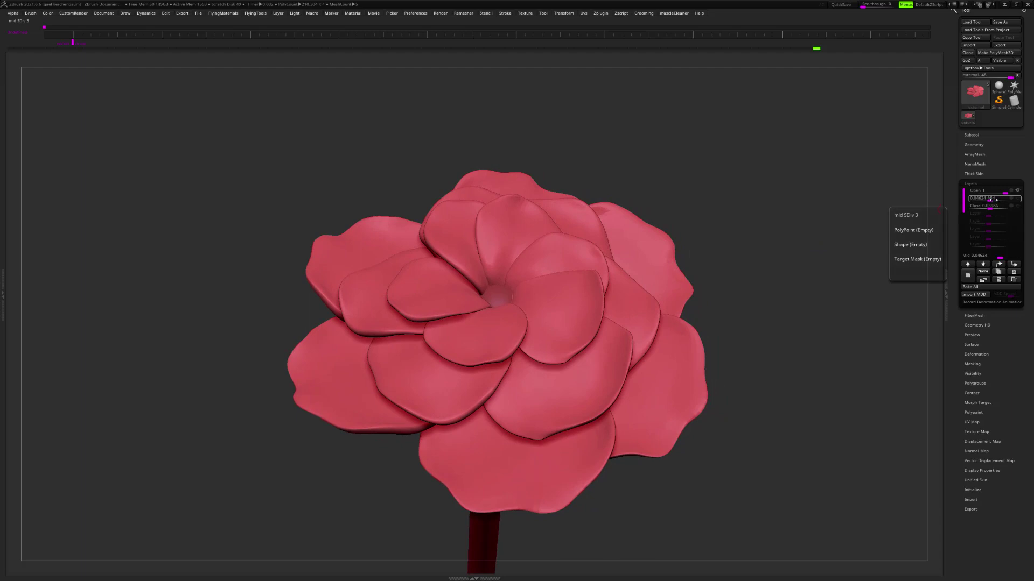
mouse_move(695, 166)
left_mouse_down()
mouse_move(727, 167)
mouse_move(711, 169)
left_mouse_up()
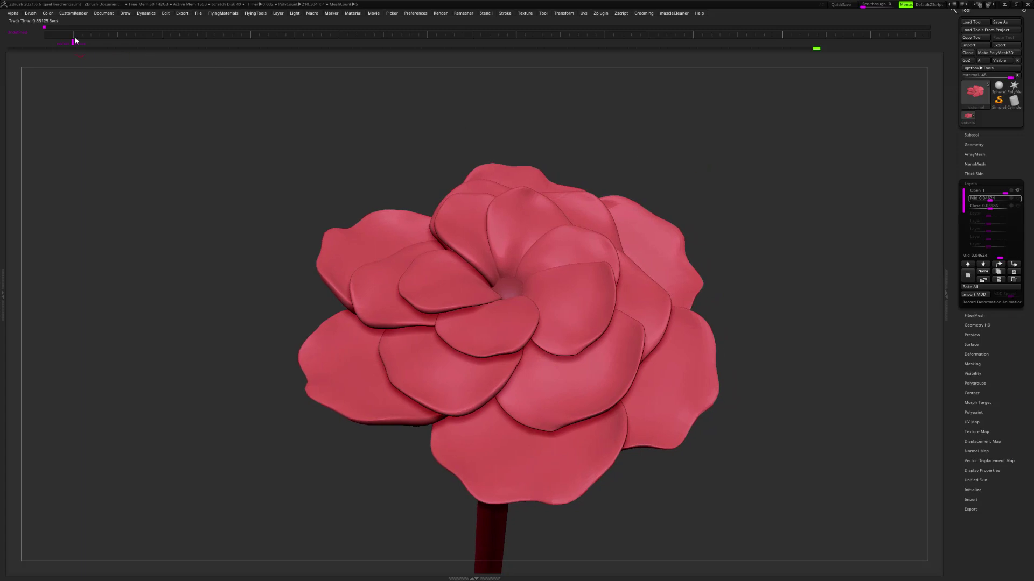
- Scrub the timeline through the open, mid and closed flower poses to review the layer animation, and return to 0 seconds
mouse_move(73, 43)
left_mouse_down()
mouse_move(186, 42)
mouse_move(63, 47)
left_mouse_up()
left_click_drag(82, 45, 137, 44)
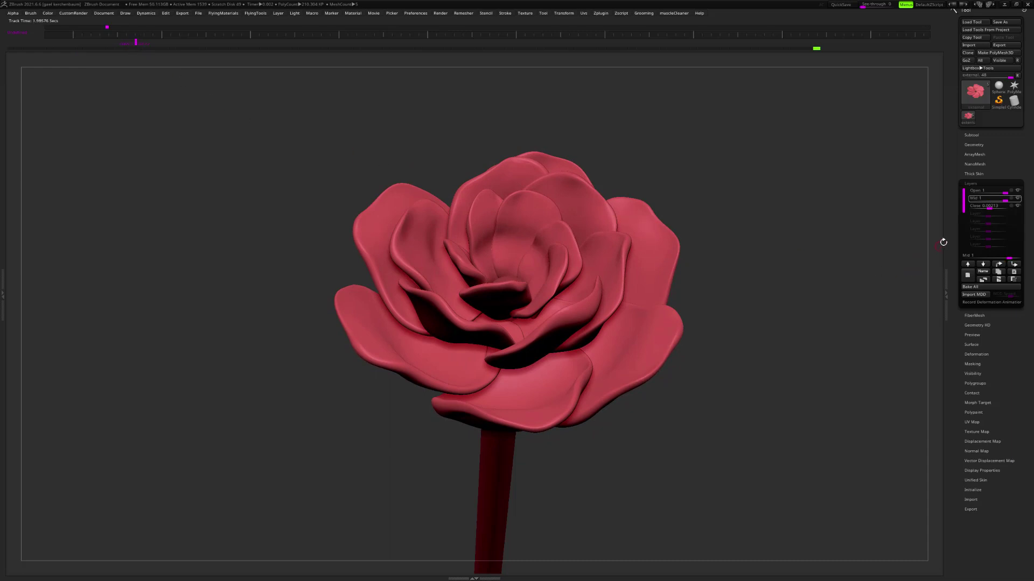
left_click(1017, 199)
left_click(1017, 199)
left_click_drag(784, 199, 783, 245, "alt")
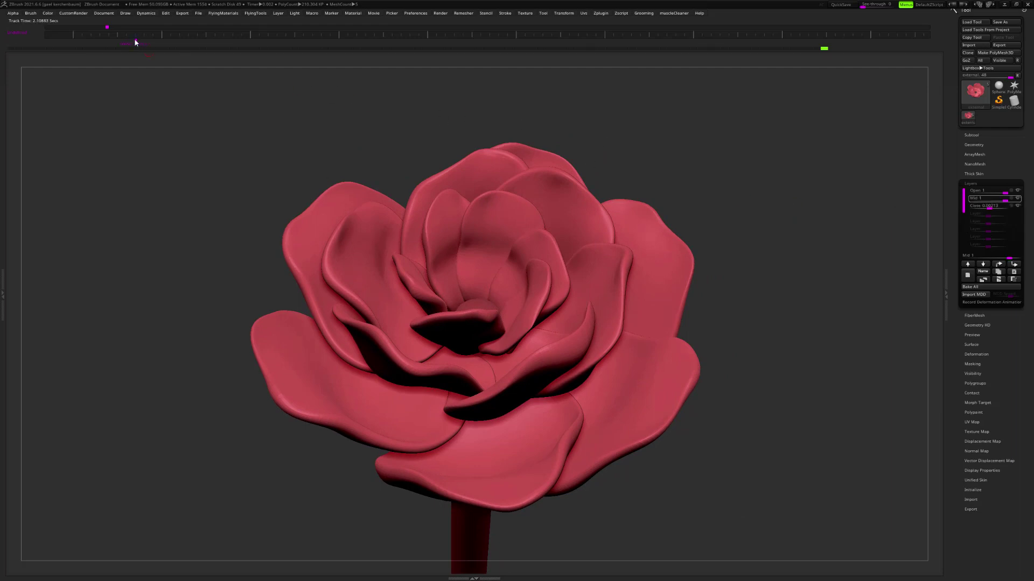
left_click_drag(136, 44, 181, 46)
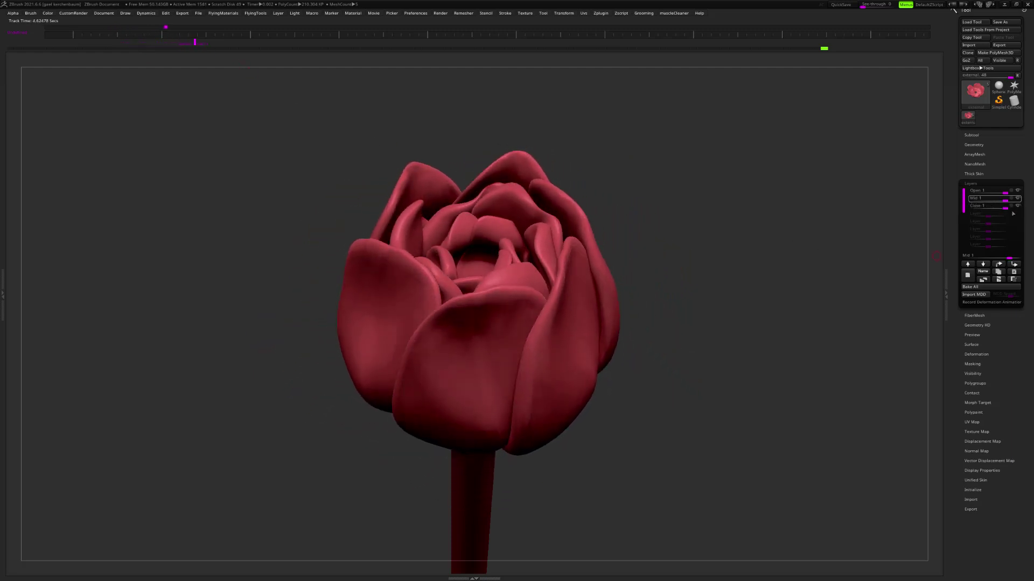
mouse_move(1019, 208)
left_click_drag(686, 233, 728, 244)
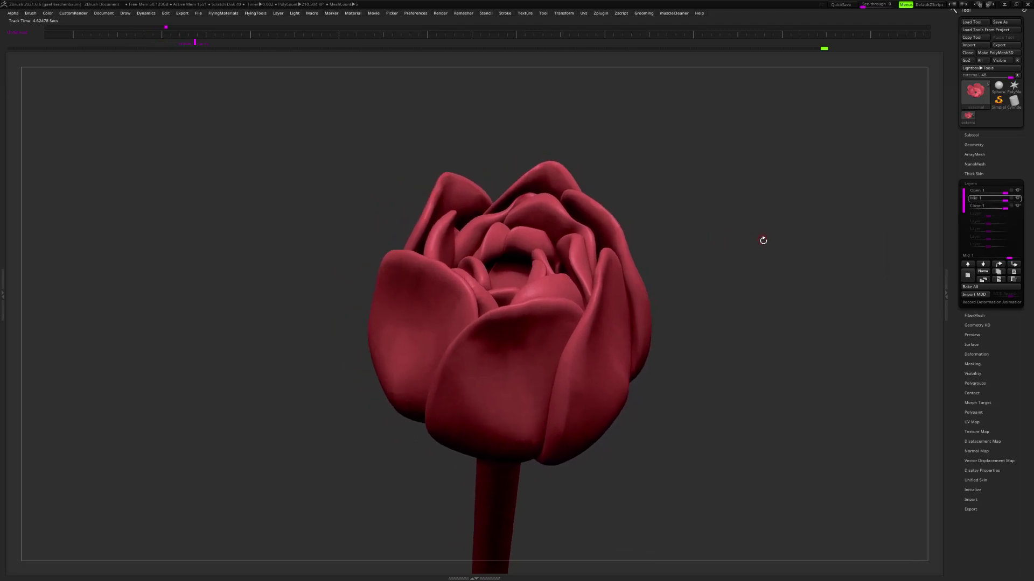
left_click_drag(173, 47, 58, 49)
right_click_drag(556, 186, 646, 264, "ctrl")
left_click_drag(646, 266, 806, 259)
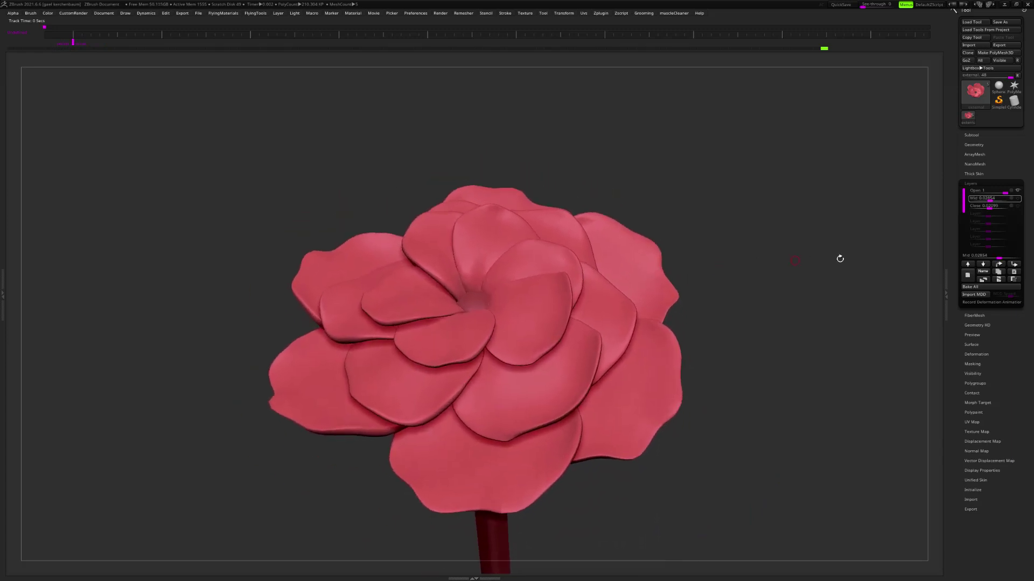
- Delete the Mid and Close layers from the external petals, keeping only the Open layer
left_click(1014, 272)
left_click(1015, 273)
mouse_move(800, 320)
left_mouse_down()
mouse_move(775, 314)
mouse_move(775, 323)
mouse_move(774, 302)
mouse_move(779, 324)
mouse_move(797, 312)
left_mouse_up()
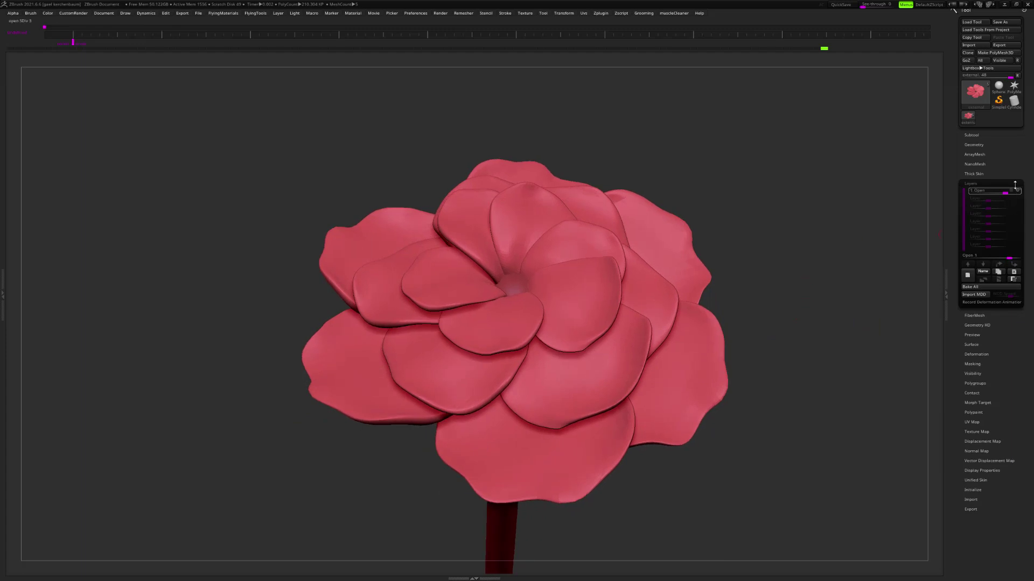
left_click_drag(810, 247, 811, 288)
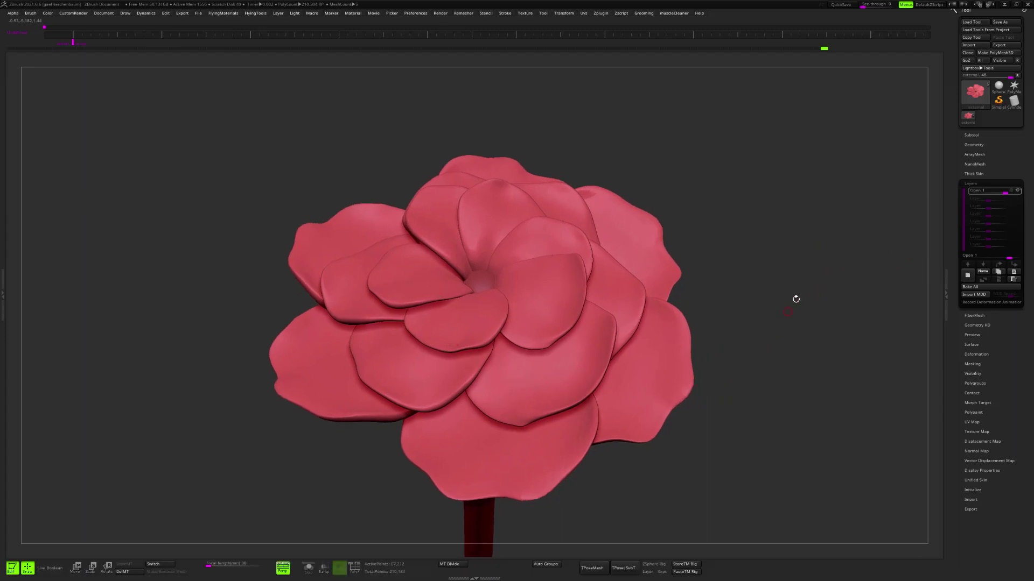
left_click_drag(794, 304, 800, 325, "alt")
mouse_move(74, 42)
left_mouse_down()
mouse_move(204, 41)
mouse_move(59, 46)
left_mouse_up()
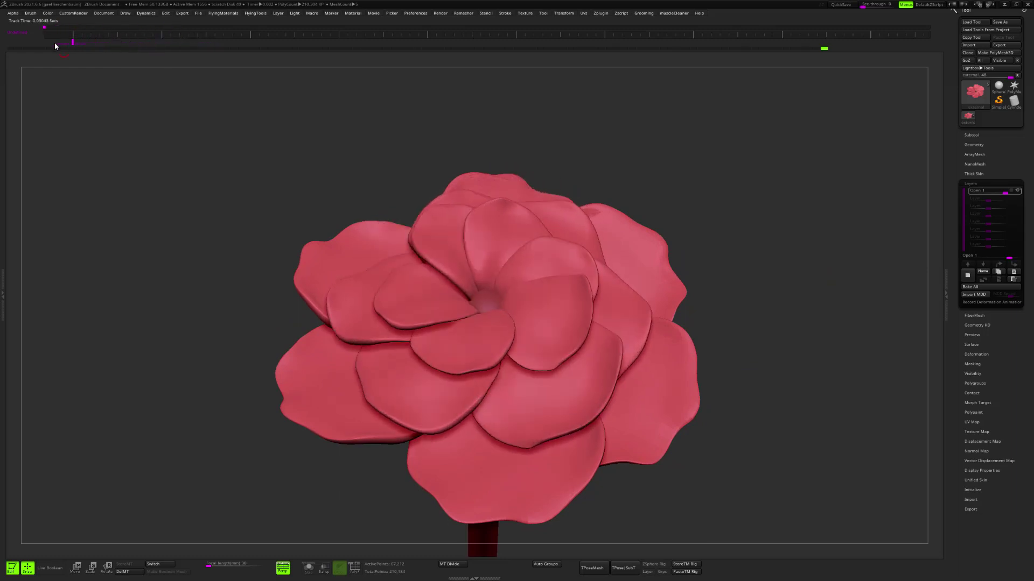
right_click_drag(567, 332, 571, 309, "alt")
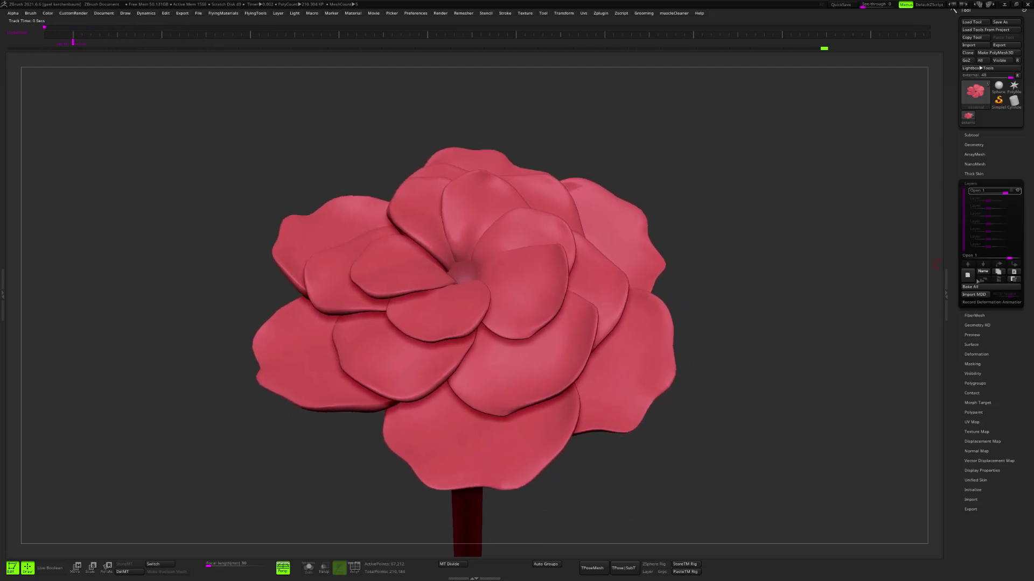
- Move the timeline to the closed pose at about 4.5 seconds and add a new layer named close to the external petals
left_click_drag(120, 42, 176, 42)
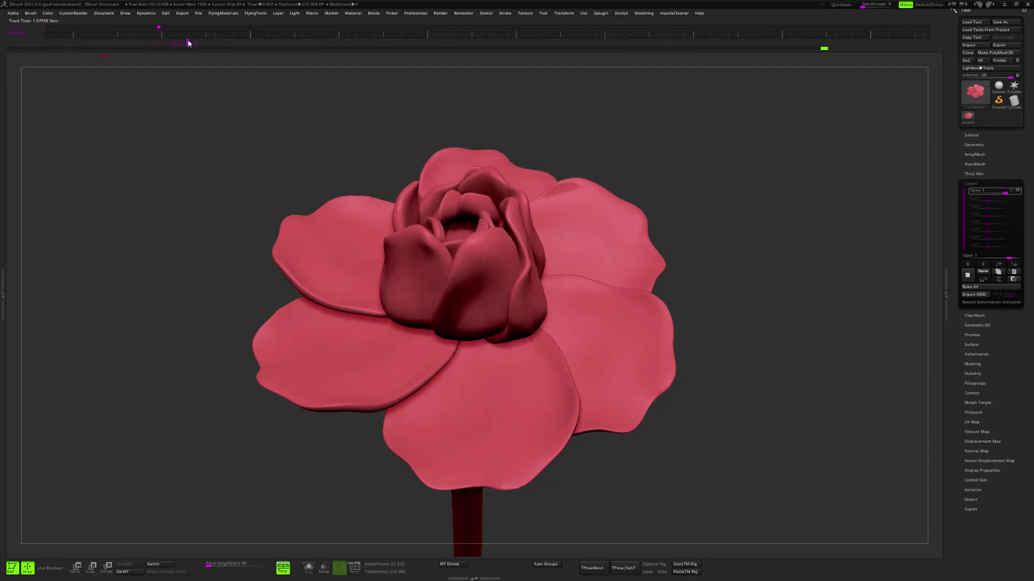
left_click_drag(388, 132, 796, 250)
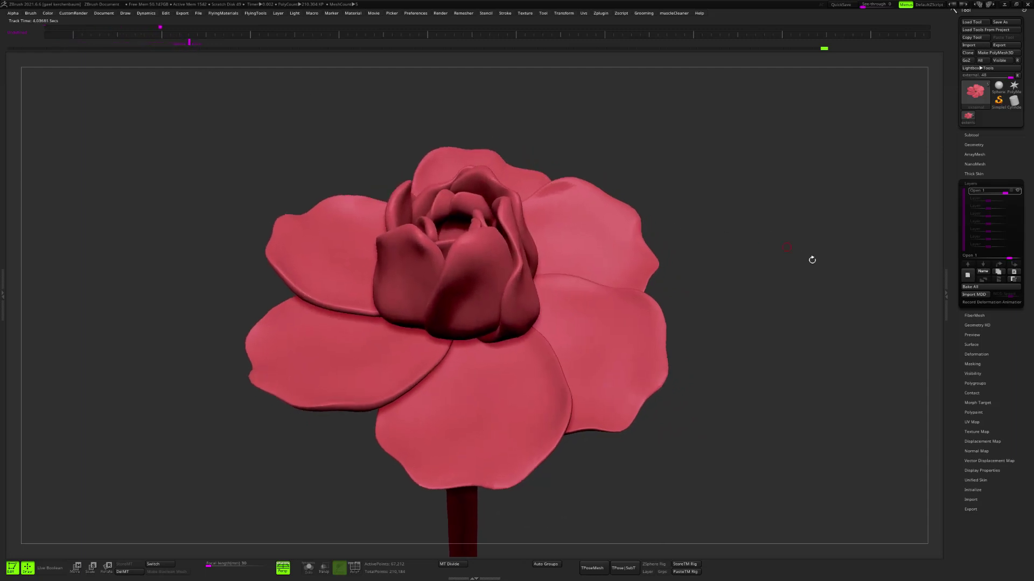
left_click(967, 275)
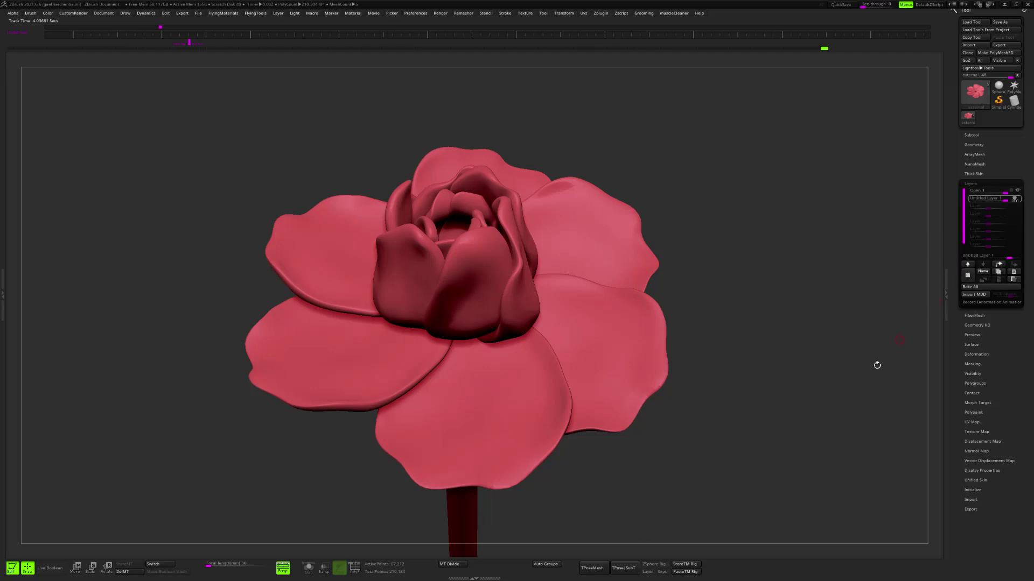
left_click(987, 273)
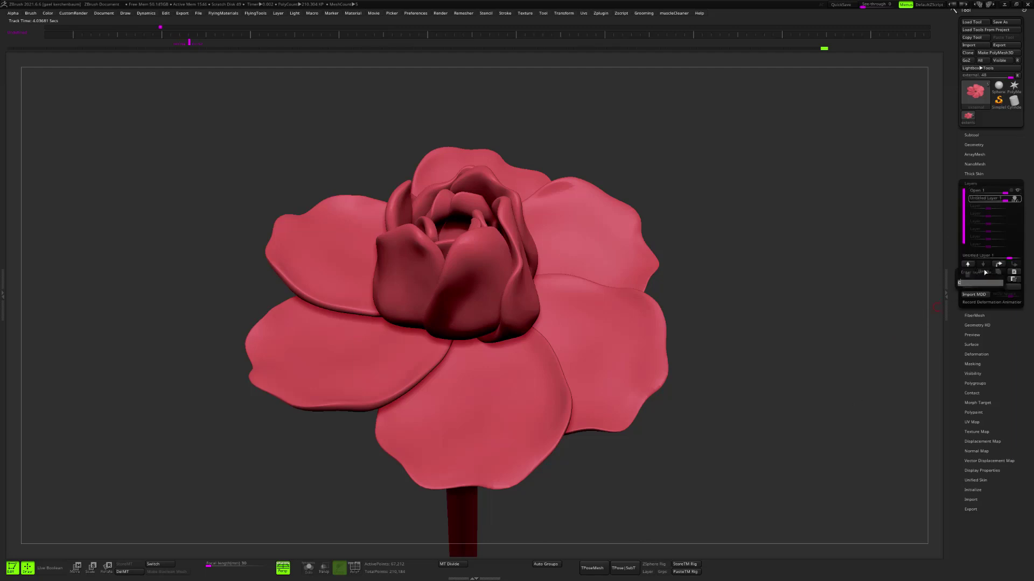
type("close")
key("Return")
- Turn off perspective and look at the flower straight from above
right_click_drag(620, 291, 625, 339, "alt")
right_click_drag(642, 255, 628, 309, "alt")
left_click(287, 570)
right_click_drag(569, 365, 614, 329, "ctrl")
right_click_drag(614, 329, 654, 336, "alt")
right_click_drag(568, 311, 600, 305)
- On a lower subdivision level, mask the inner area of the external petals around the flower centre with a blurred edge
key("shift+d")
right_click_drag(716, 255, 706, 220, "alt")
mouse_move(649, 106)
left_mouse_down("ctrl")
mouse_move(556, 231)
mouse_move(523, 436)
mouse_move(737, 359)
left_mouse_up("ctrl")
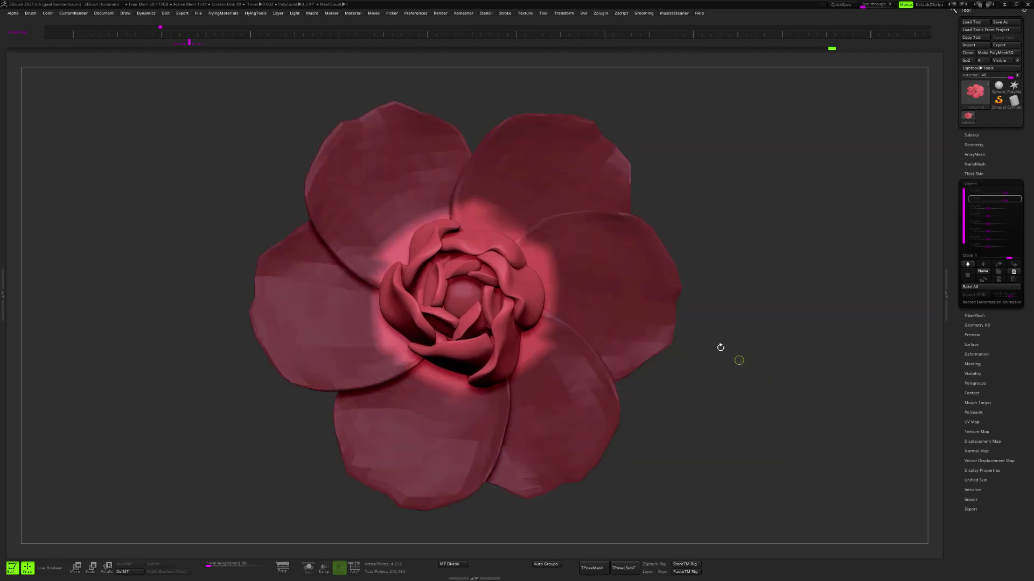
right_click_drag(736, 360, 713, 292)
right_click_drag(484, 195, 599, 185)
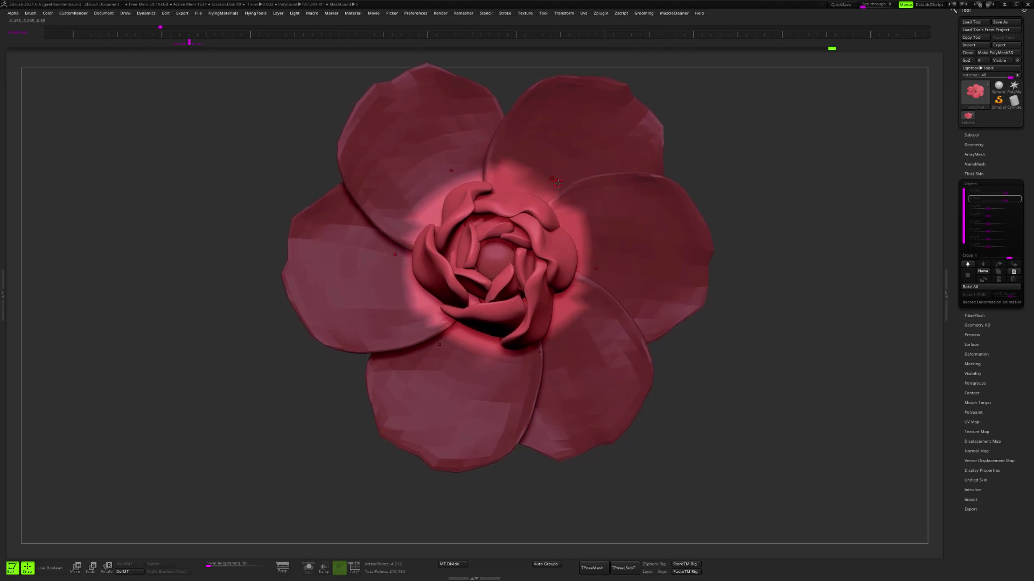
left_click(648, 234, "ctrl")
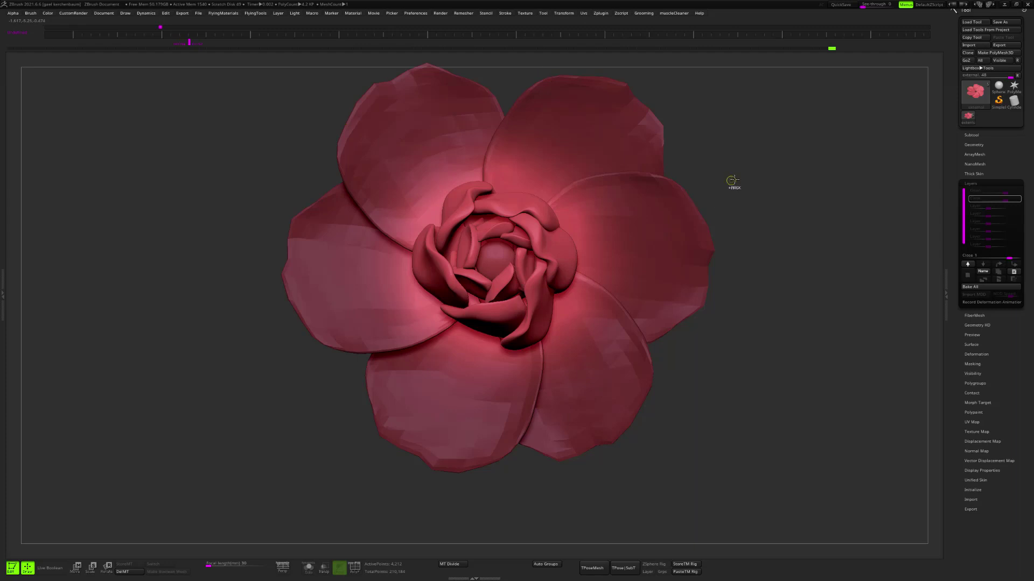
left_click(713, 190, "ctrl")
left_click(628, 249, "ctrl")
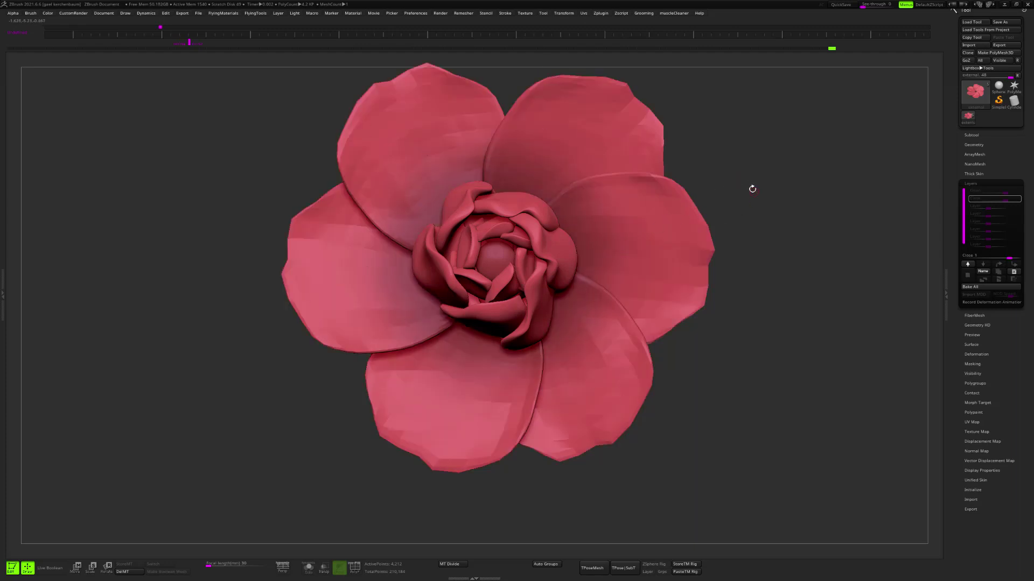
right_click_drag(754, 193, 735, 195)
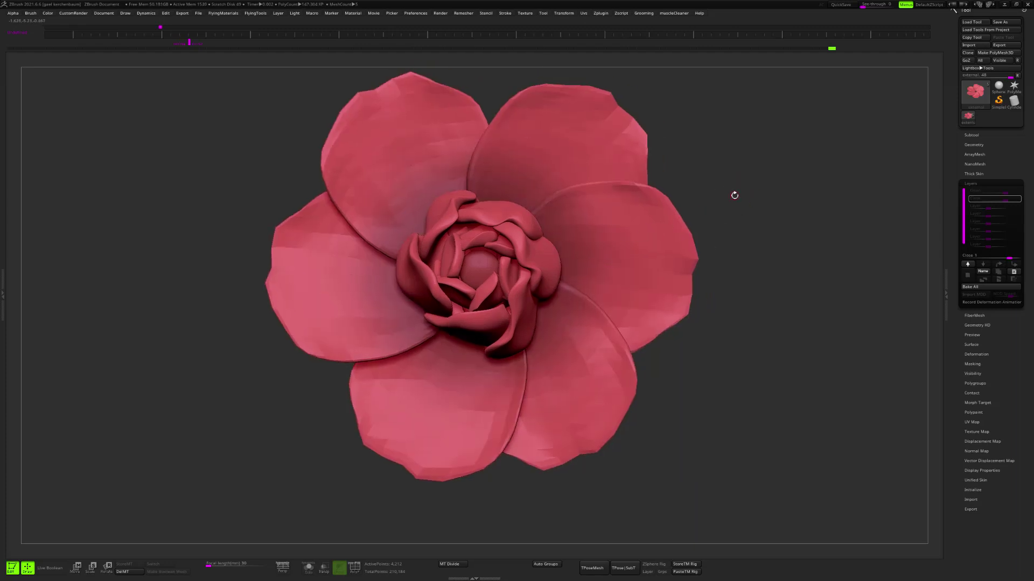
- Isolate the external petals and place the transform gizmo near the base of one petal, aligned with its direction
key("shift+alt+s")
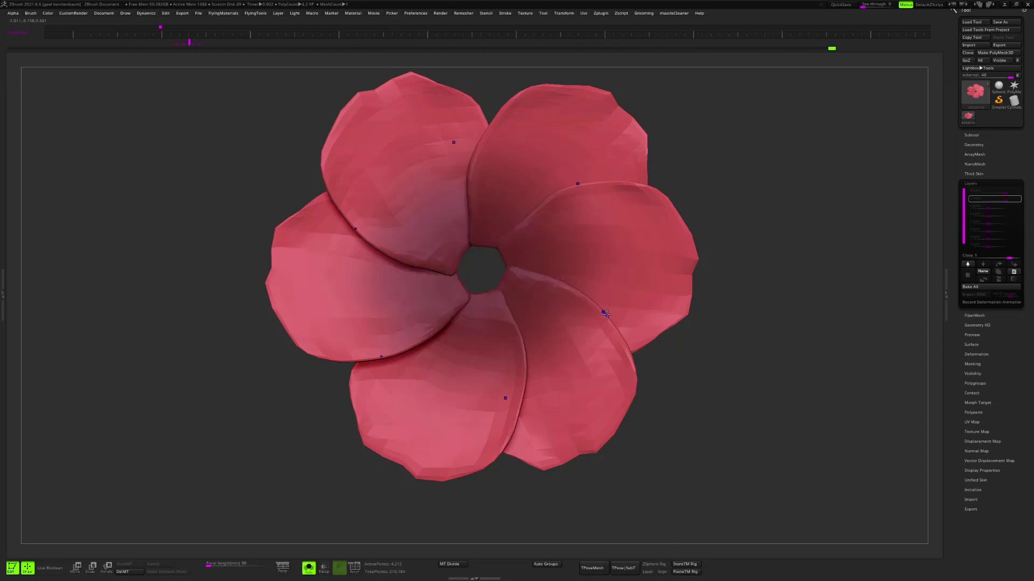
right_click_drag(614, 323, 613, 307, "alt")
right_click_drag(556, 281, 582, 254, "ctrl")
left_click(775, 199, "ctrl")
left_click(761, 212, "ctrl")
right_click_drag(761, 212, 763, 229, "alt")
key("e")
left_click(599, 271)
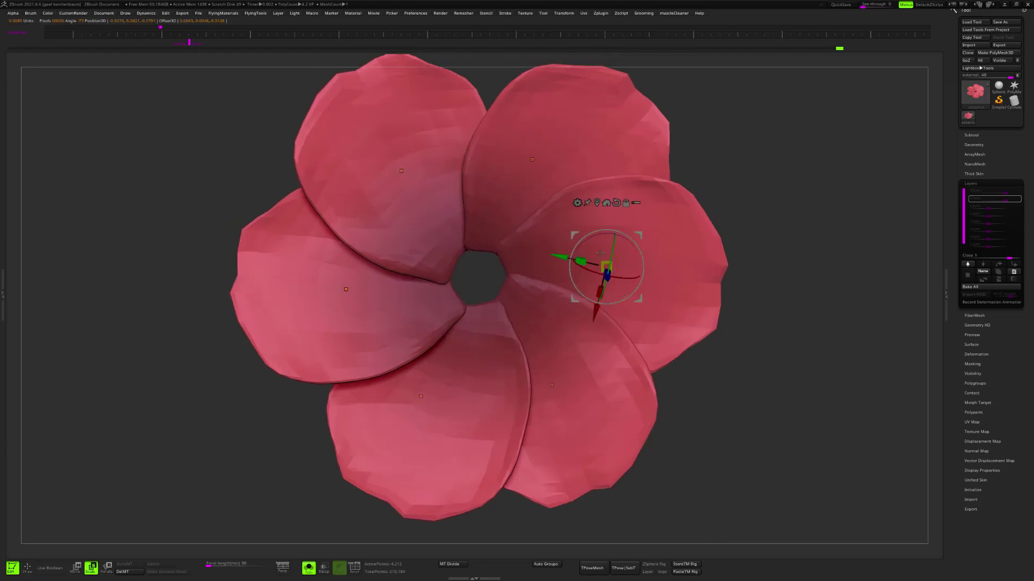
left_click_drag(642, 238, 543, 281, "alt")
left_click(604, 271)
right_click_drag(616, 234, 630, 223, "shift")
right_click_drag(620, 280, 645, 327, "alt")
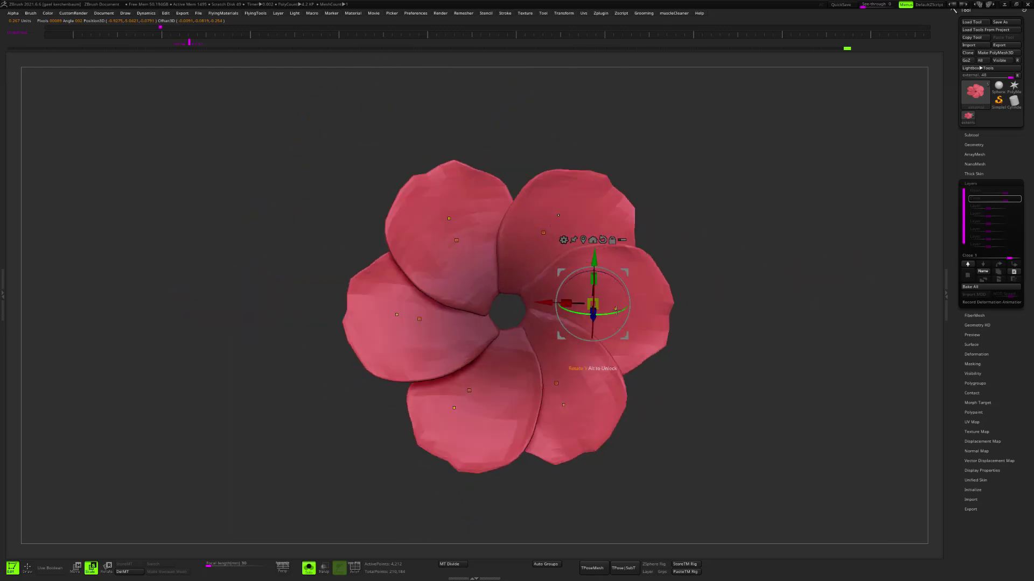
- Rotate the unmasked parts of the external petals upward and inward so they fold around the central bud
mouse_move(621, 298)
right_mouse_down("ctrl")
mouse_move(620, 328)
mouse_move(617, 300)
right_mouse_up("ctrl")
left_click_drag(617, 300, 575, 268)
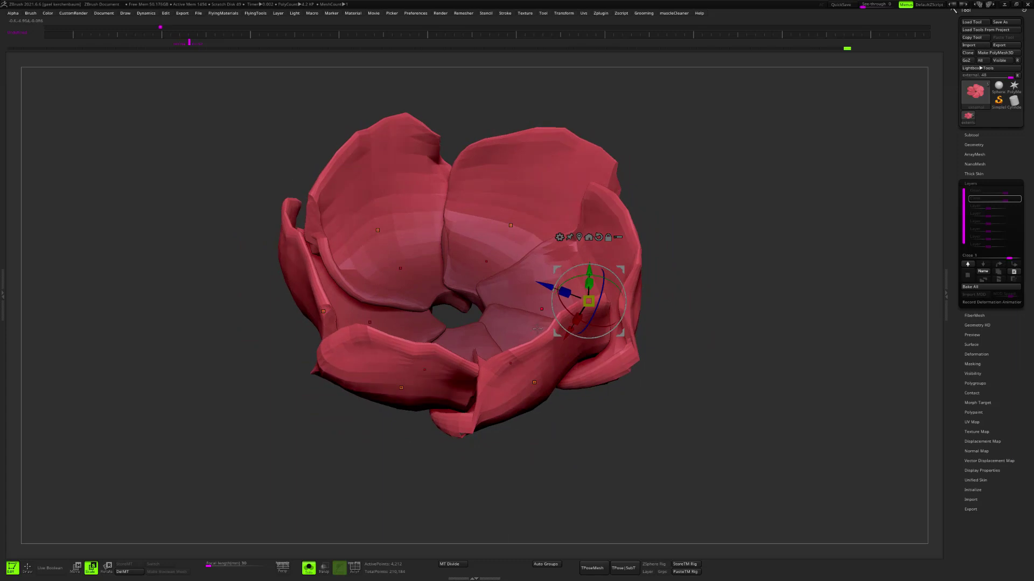
right_click_drag(575, 268, 539, 330)
mouse_move(537, 307)
left_mouse_down()
mouse_move(516, 306)
mouse_move(533, 312)
left_mouse_up()
right_click_drag(540, 308, 554, 382)
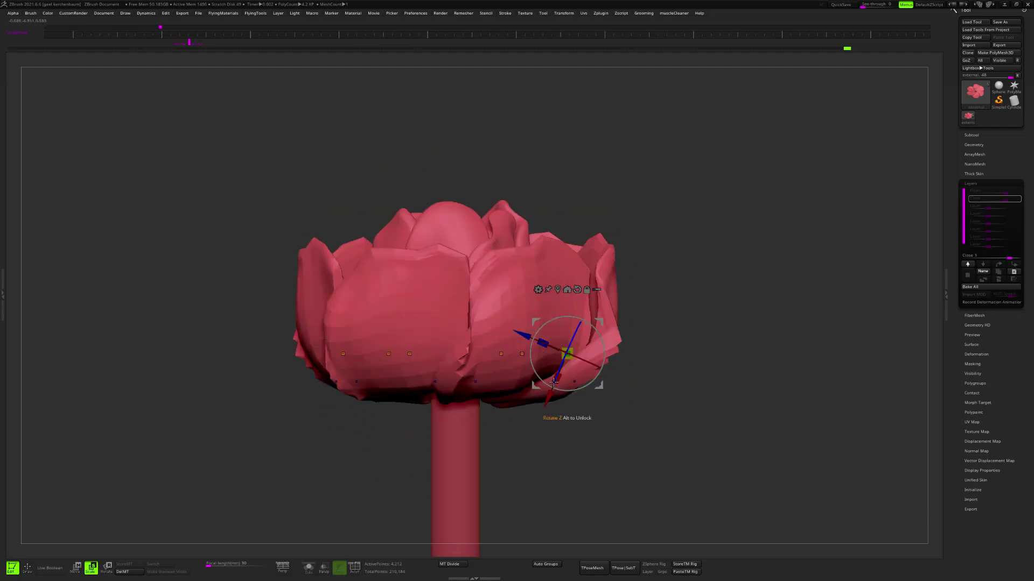
left_click_drag(548, 394, 507, 289)
right_click_drag(472, 326, 634, 229)
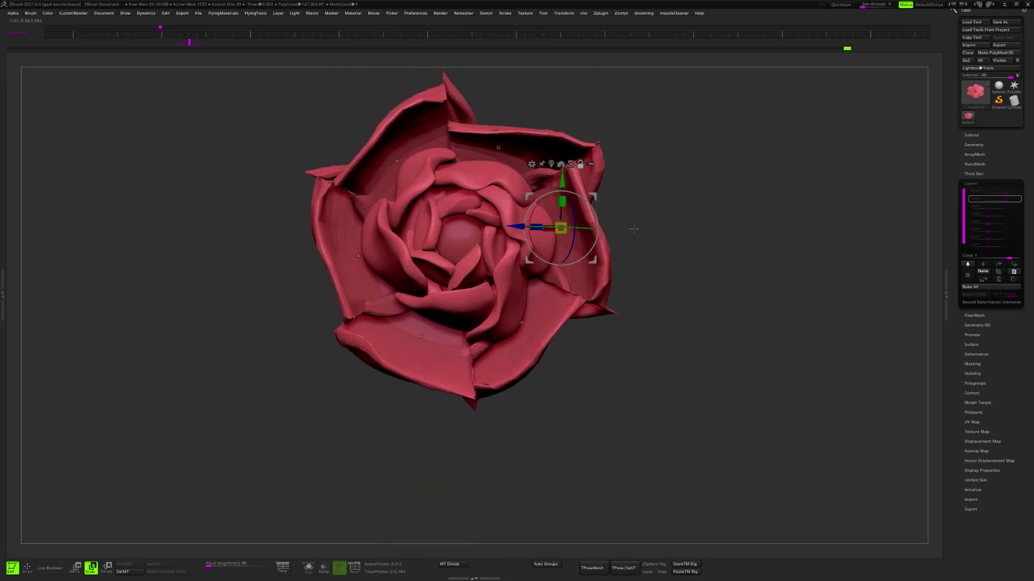
- Leave the transform gizmo for brush mode, resize the brush and push the external petals inward around the bud
key("space")
left_click(625, 261)
right_click_drag(619, 269, 619, 296, "alt")
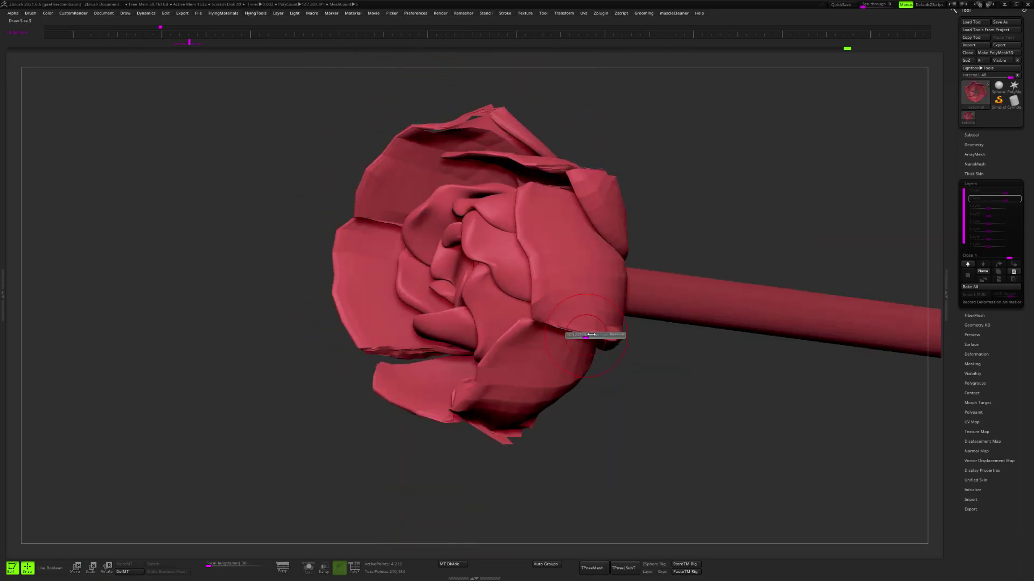
mouse_move(593, 334)
left_mouse_down("shift")
mouse_move(614, 329)
mouse_move(586, 309)
left_mouse_up("shift")
mouse_move(587, 309)
right_mouse_down("shift")
mouse_move(612, 265)
mouse_move(636, 260)
right_mouse_up("shift")
key("s")
left_click_drag(623, 285, 631, 285)
left_click_drag(623, 277, 593, 253)
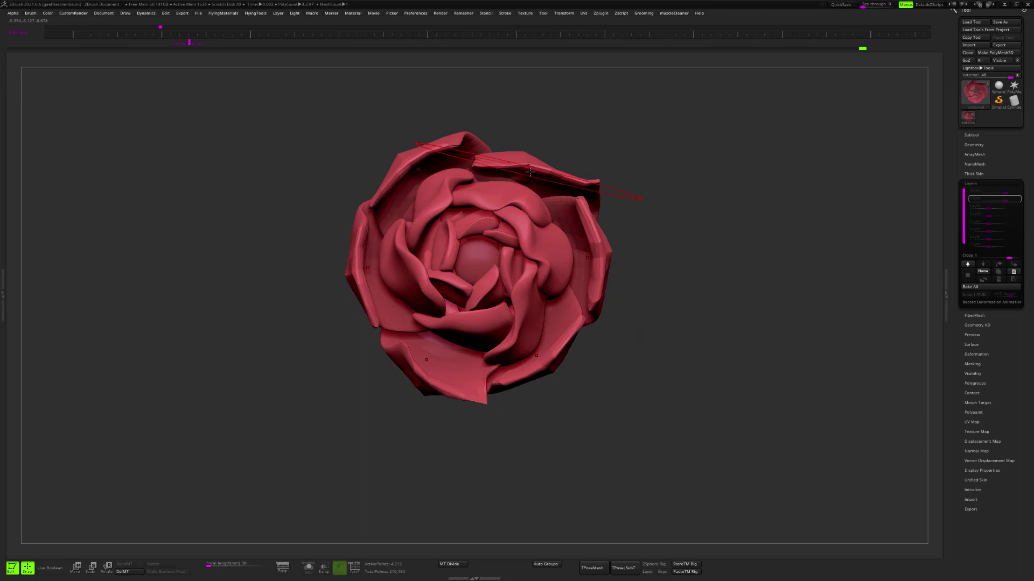
- Switch to the Move Topological brush and bend the external petals' upper edges inward over the bud
key("space")
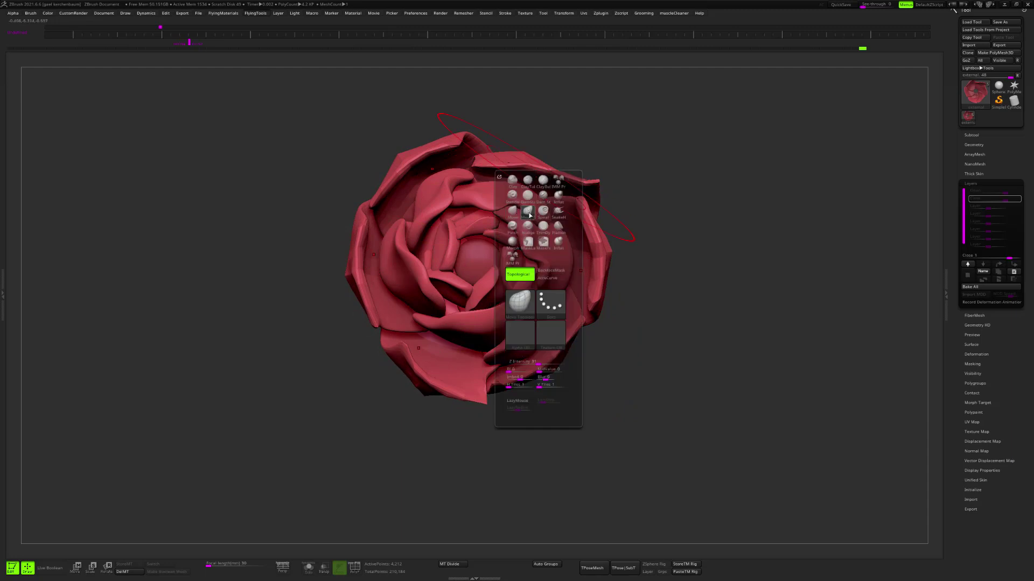
mouse_move(621, 146)
right_mouse_down("ctrl")
mouse_move(576, 175)
mouse_move(594, 184)
right_mouse_up("ctrl")
left_click_drag(519, 171, 487, 191)
key("s")
right_click_drag(598, 184, 591, 215, "alt")
- Change the flower's material to BasicMaterial and pull the external petals' rims further toward the centre
key("space")
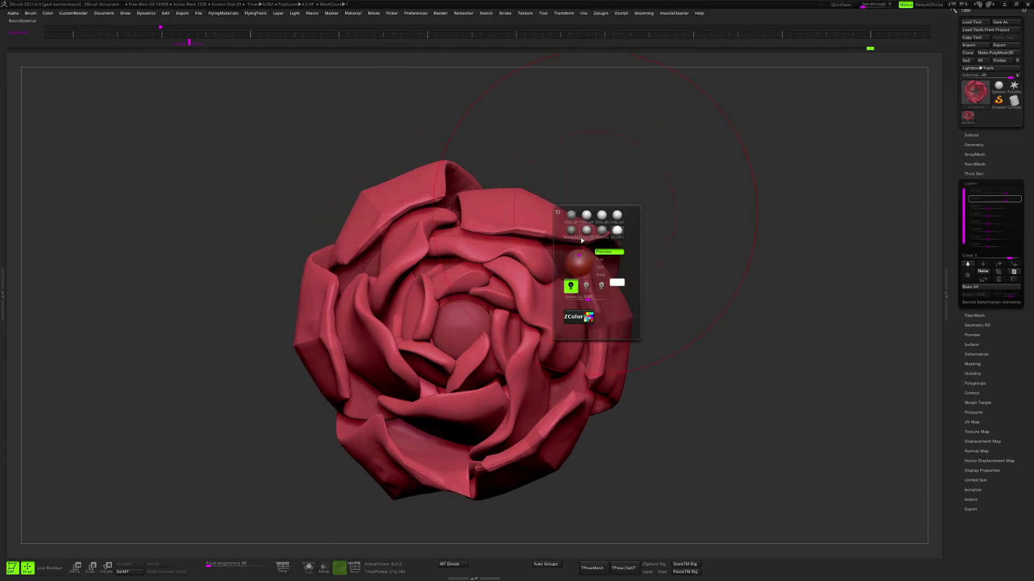
left_click(583, 230)
right_click_drag(692, 174, 659, 175, "ctrl")
right_click_drag(541, 222, 570, 210, "alt")
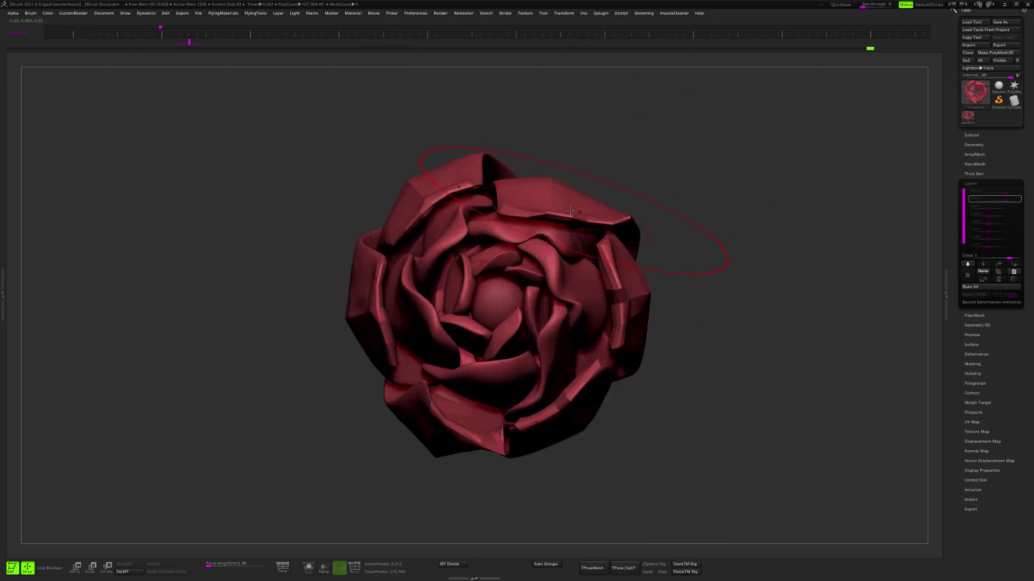
left_click_drag(549, 220, 520, 224)
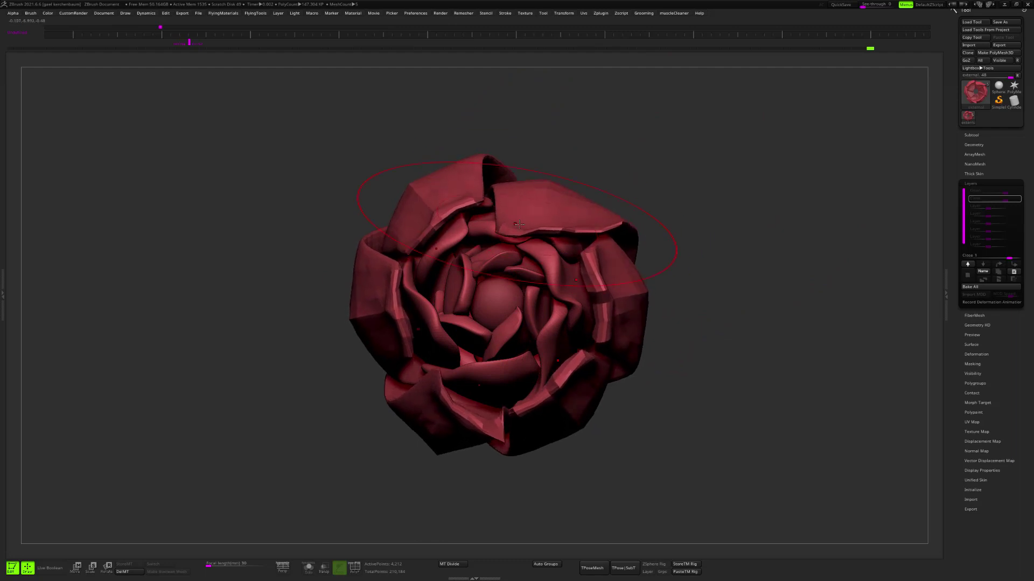
- Adjust the curve of the external petals from several angles so they wrap around the inner petals
right_click_drag(519, 224, 398, 237)
left_click_drag(551, 225, 555, 240)
right_click_drag(554, 239, 595, 246)
left_click_drag(532, 231, 542, 219)
key("s")
left_click_drag(539, 217, 536, 202)
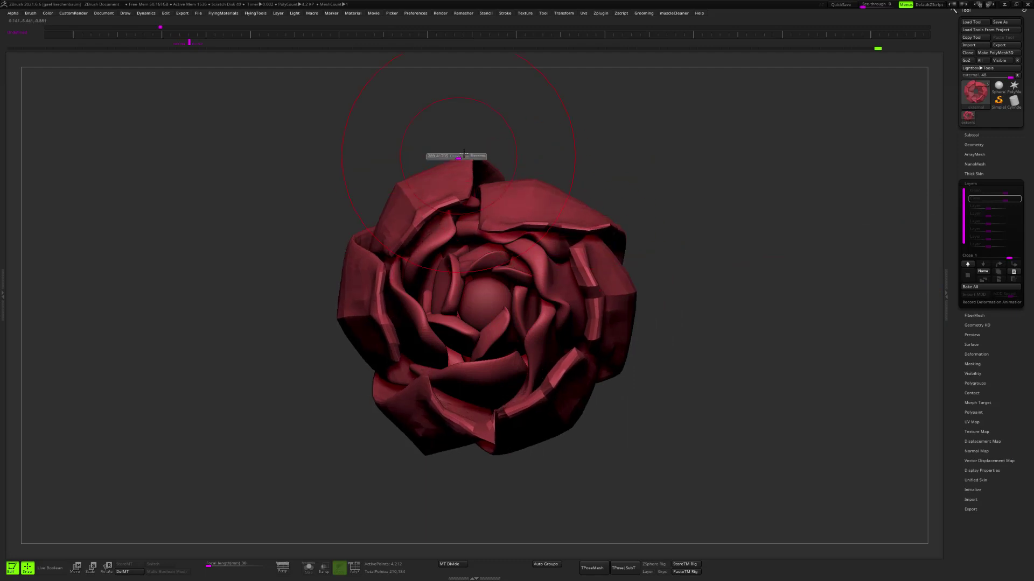
- Preview the closed petals at a higher subdivision level from several angles and return to the lower level
right_click_drag(464, 155, 487, 177)
right_click_drag(468, 317, 465, 202)
key("d")
mouse_move(421, 331)
right_mouse_down()
mouse_move(449, 336)
mouse_move(473, 323)
mouse_move(471, 370)
mouse_move(531, 347)
right_mouse_up()
key("shift+d")
- Resize the brush and move the petal edges inward to tighten their overlap around the bud
key("s")
mouse_move(531, 347)
left_mouse_down()
mouse_move(502, 346)
mouse_move(503, 313)
left_mouse_up()
mouse_move(511, 388)
right_mouse_down("alt")
mouse_move(523, 353)
mouse_move(550, 357)
right_mouse_up("alt")
left_click_drag(526, 363, 515, 351)
mouse_move(516, 351)
right_mouse_down()
mouse_move(525, 371)
mouse_move(565, 201)
mouse_move(538, 236)
right_mouse_up()
key("s")
left_click_drag(538, 236, 534, 236)
left_click_drag(535, 253, 520, 262)
- Viewing the flower from above, push the rims of individual external petals toward the centre
key("s")
mouse_move(554, 241)
right_mouse_down()
mouse_move(550, 295)
mouse_move(555, 248)
right_mouse_up()
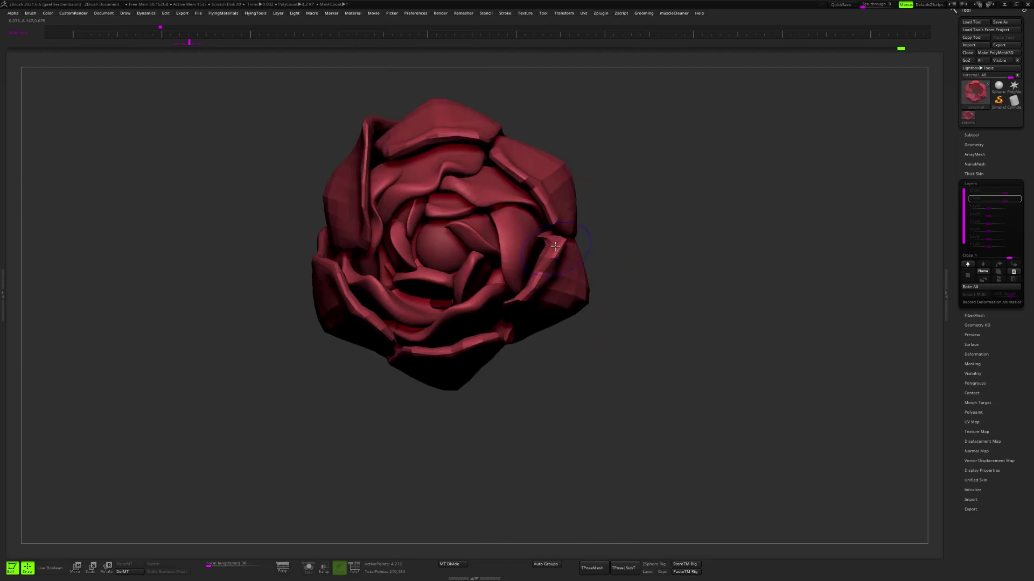
right_click_drag(549, 239, 544, 293)
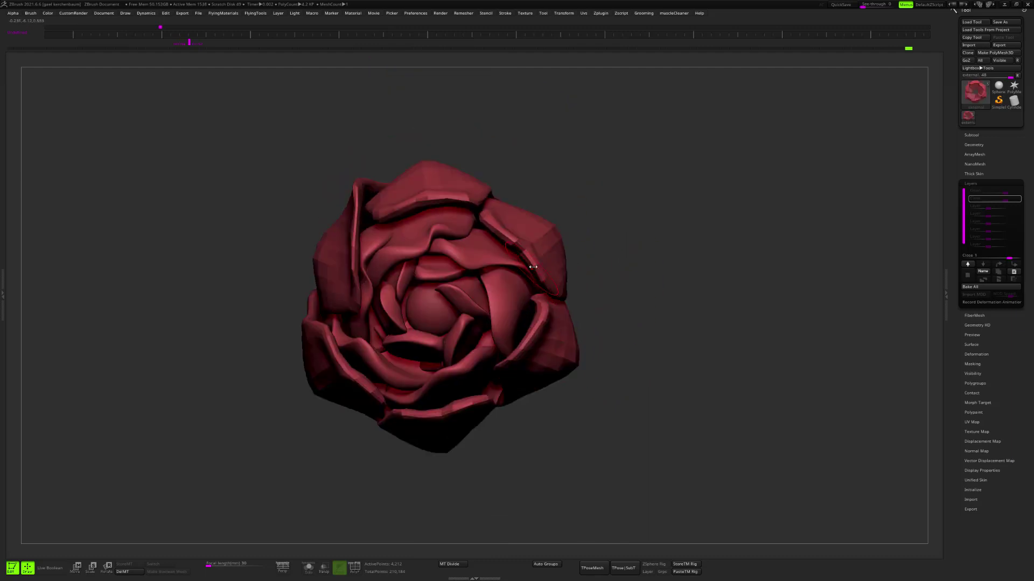
left_click_drag(431, 198, 431, 220)
left_click_drag(340, 228, 376, 229)
right_click_drag(361, 266, 380, 220, "alt")
key("s")
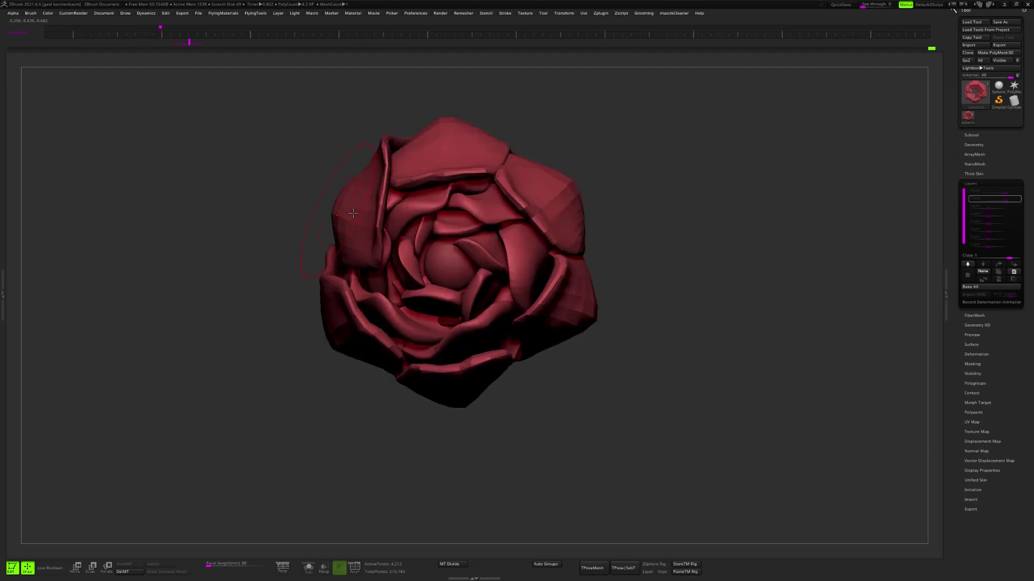
left_click_drag(374, 324, 367, 330)
- Reshape the tips of the external petals in a side view of the closed bud
right_click_drag(385, 355, 412, 377)
right_click(412, 382)
key("space")
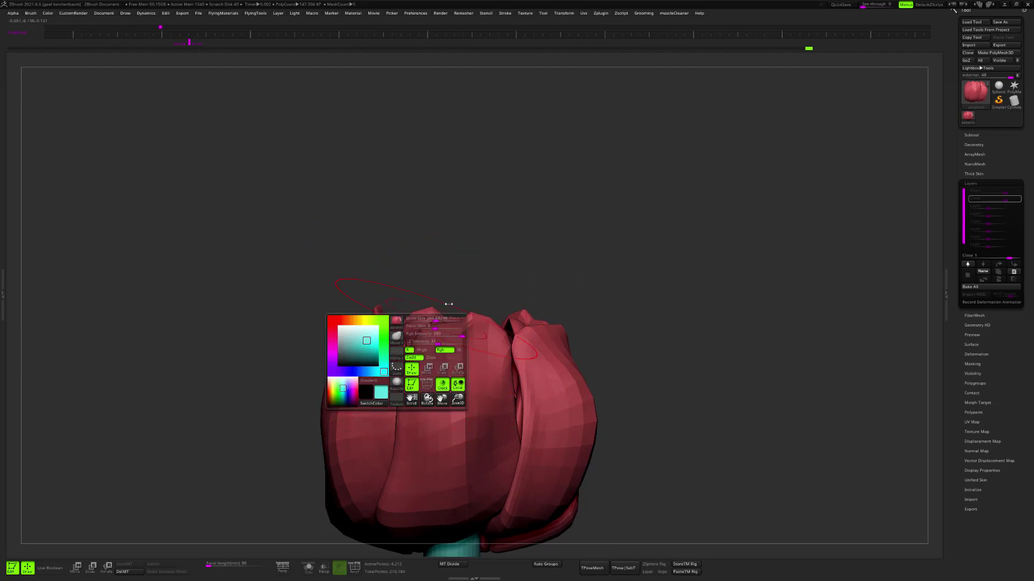
left_click_drag(328, 321, 323, 313)
mouse_move(461, 297)
right_mouse_down("alt")
mouse_move(510, 196)
mouse_move(472, 280)
right_mouse_up("alt")
left_click_drag(432, 309, 420, 301)
right_click_drag(417, 215, 487, 262)
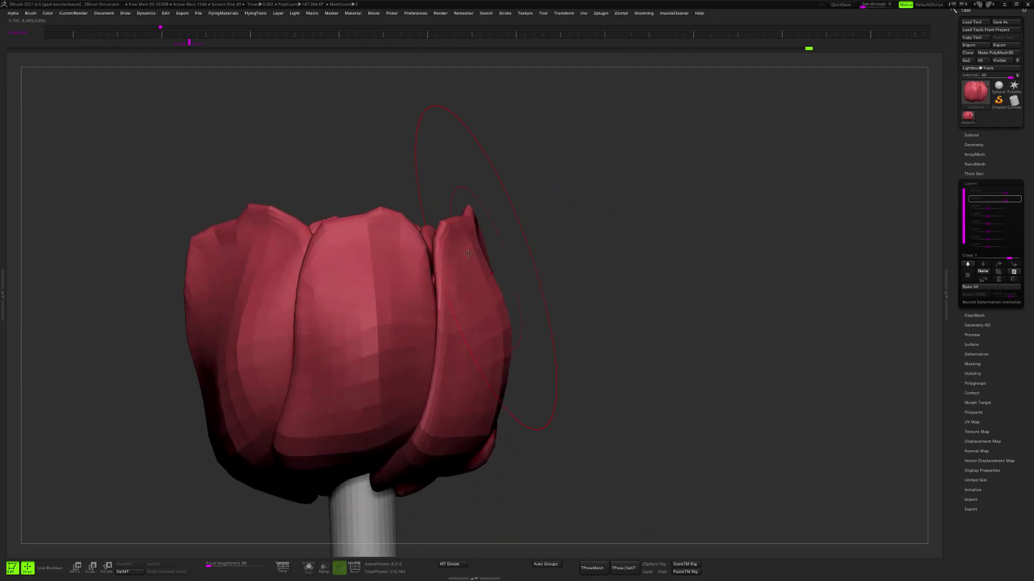
- Pull the upper parts of more external petals inward, working around the bud from the side and above
left_click_drag(451, 252, 435, 244)
right_click_drag(435, 243, 539, 297)
left_click_drag(483, 258, 470, 255)
mouse_move(505, 247)
right_mouse_down("alt")
mouse_move(549, 265)
mouse_move(557, 242)
right_mouse_up("alt")
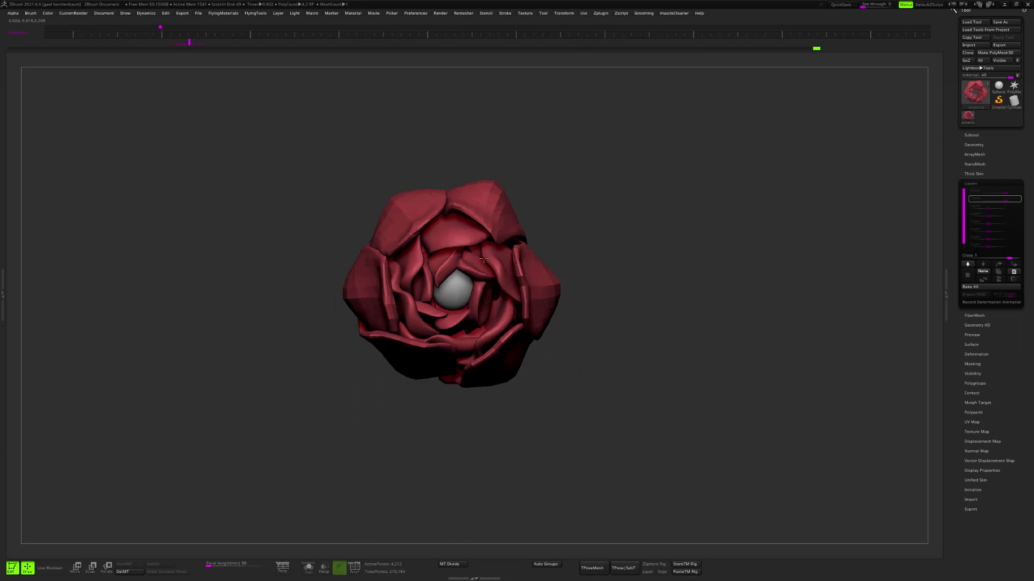
right_click_drag(484, 226, 527, 179)
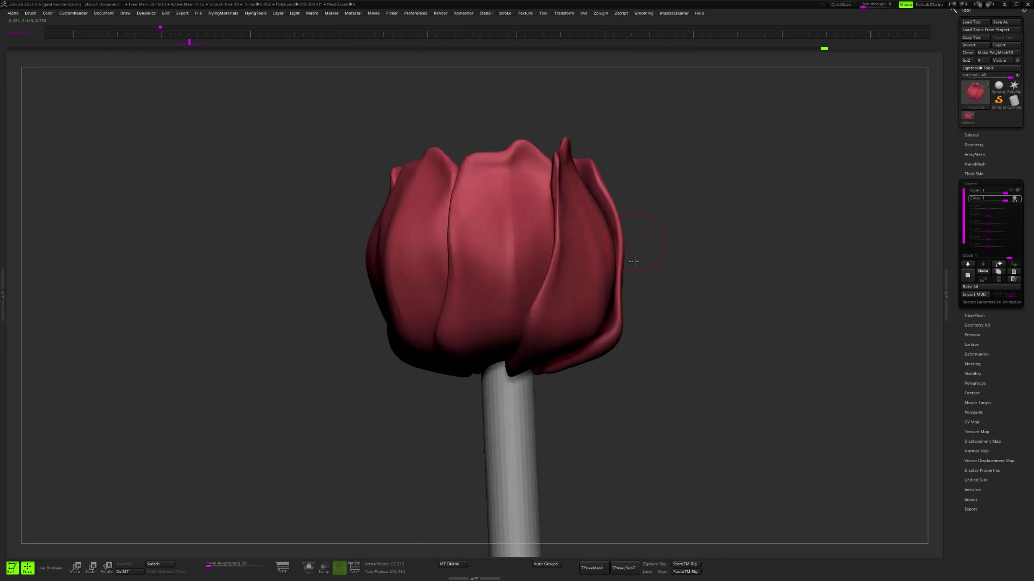
- Inspect the smoothed closed bud from different sides and step back down two subdivision levels
left_click_drag(633, 261, 630, 340)
mouse_move(664, 259)
left_mouse_down()
mouse_move(669, 293)
mouse_move(695, 244)
left_mouse_up()
right_click(682, 284)
key("shift+d")
key("shift+d")
- Resize the brush and refine the external petals' outer surfaces so they sit closer around the bud
key("s")
left_click_drag(526, 211, 540, 211)
key("s")
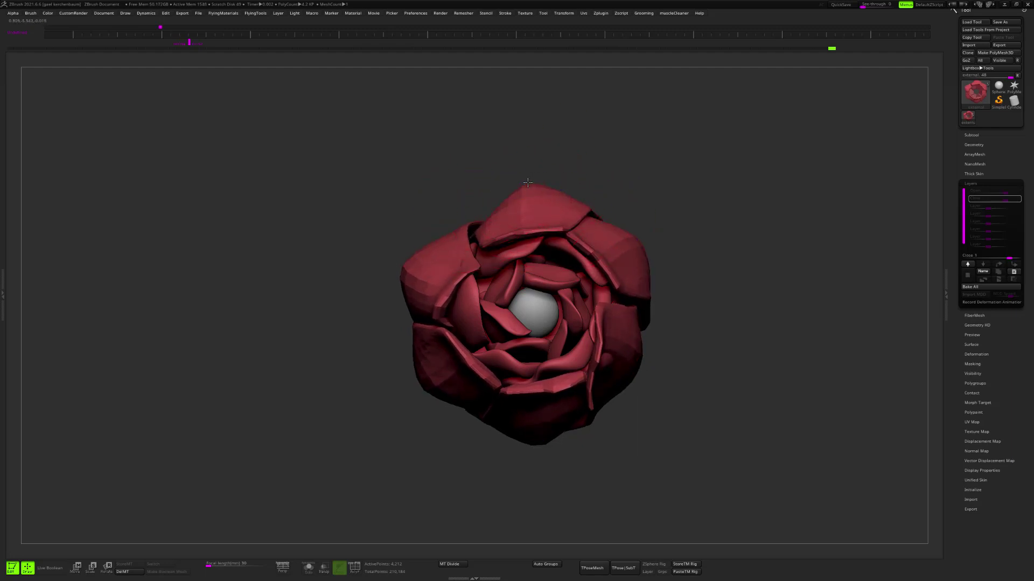
mouse_move(552, 167)
left_mouse_down()
mouse_move(593, 179)
mouse_move(510, 245)
mouse_move(504, 305)
left_mouse_up()
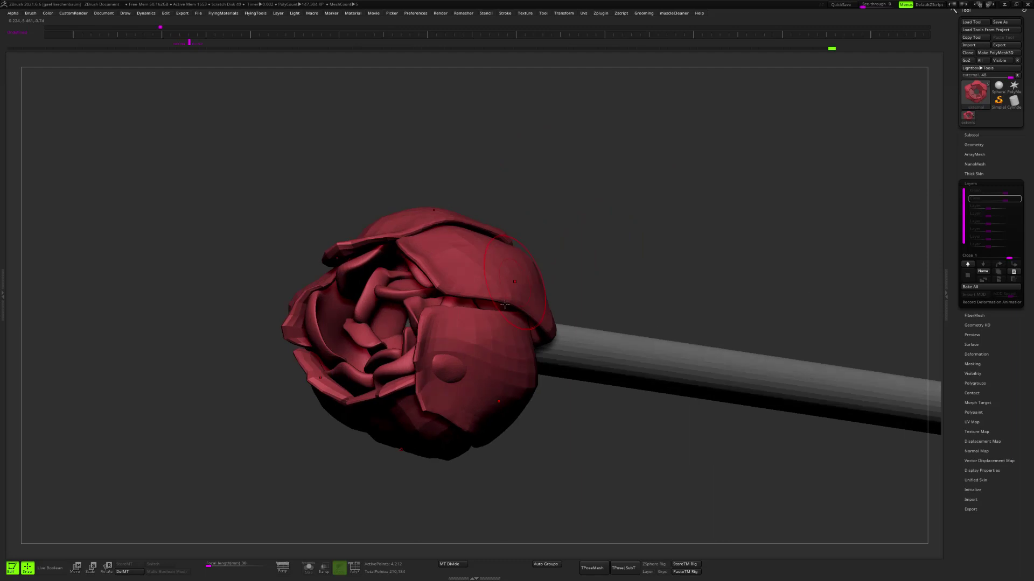
right_click_drag(476, 371, 579, 239)
key("space")
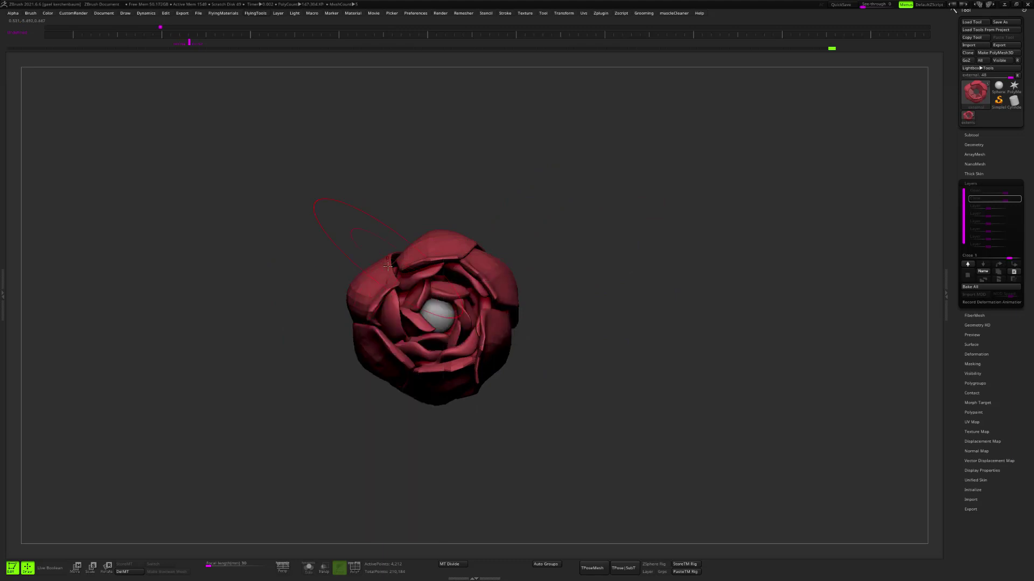
right_click_drag(570, 233, 678, 240)
mouse_move(763, 264)
right_mouse_down()
mouse_move(780, 286)
mouse_move(734, 302)
mouse_move(762, 288)
mouse_move(765, 270)
right_mouse_up()
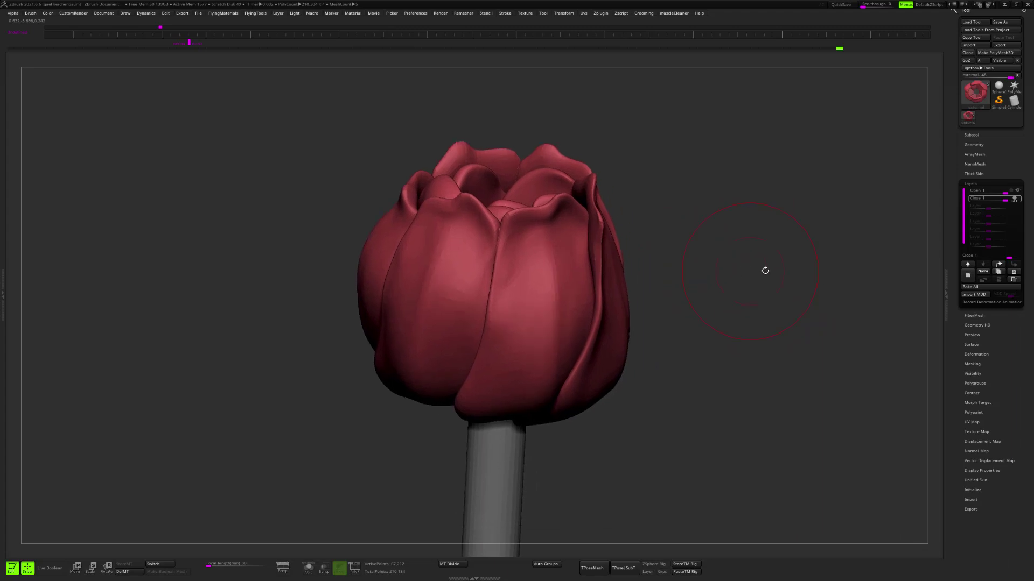
- Stop recording on the Close layer and set its intensity to about 0.38 to preview a partly closed flower
left_click(1019, 203)
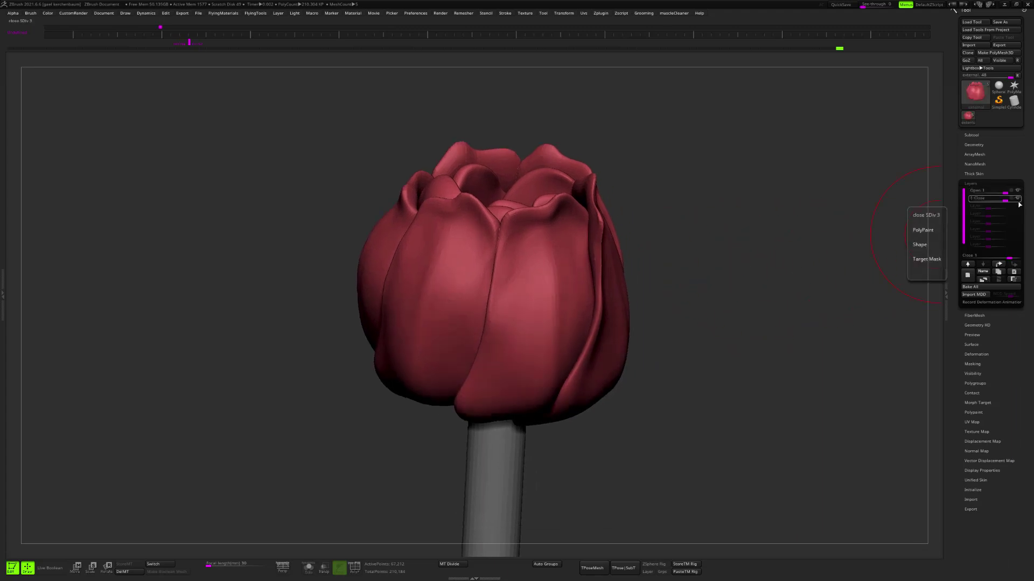
left_click_drag(1004, 199, 995, 201)
mouse_move(783, 285)
right_mouse_down("shift")
mouse_move(792, 282)
mouse_move(754, 283)
mouse_move(785, 293)
mouse_move(788, 311)
mouse_move(785, 302)
right_mouse_up("shift")
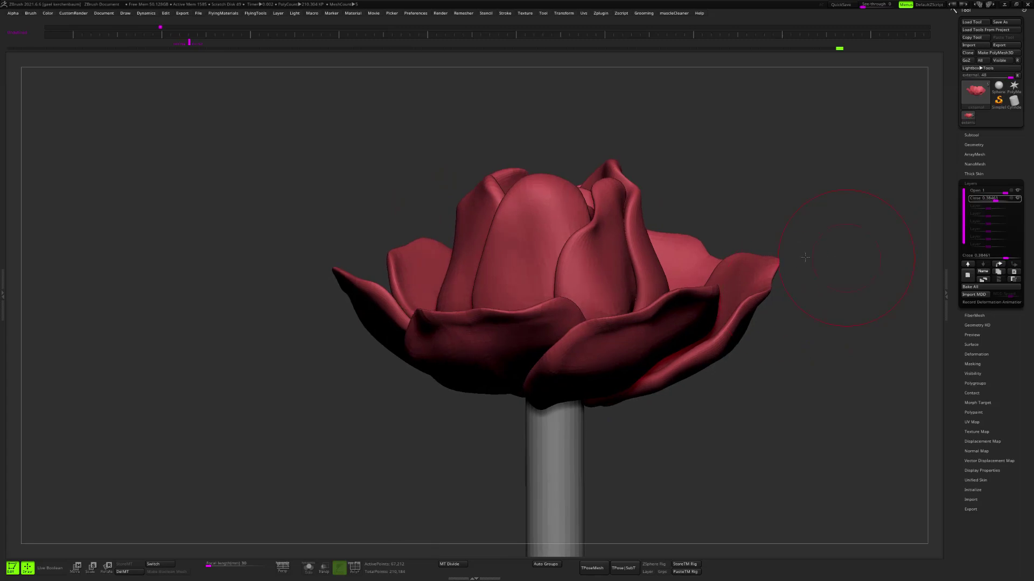
key("f")
- Capture a 1787x1111 area around the flower and sketch red lines for a petal's open and closed positions
key("F1")
mouse_move(781, 77)
left_mouse_down()
mouse_move(334, 387)
mouse_move(60, 525)
left_mouse_up()
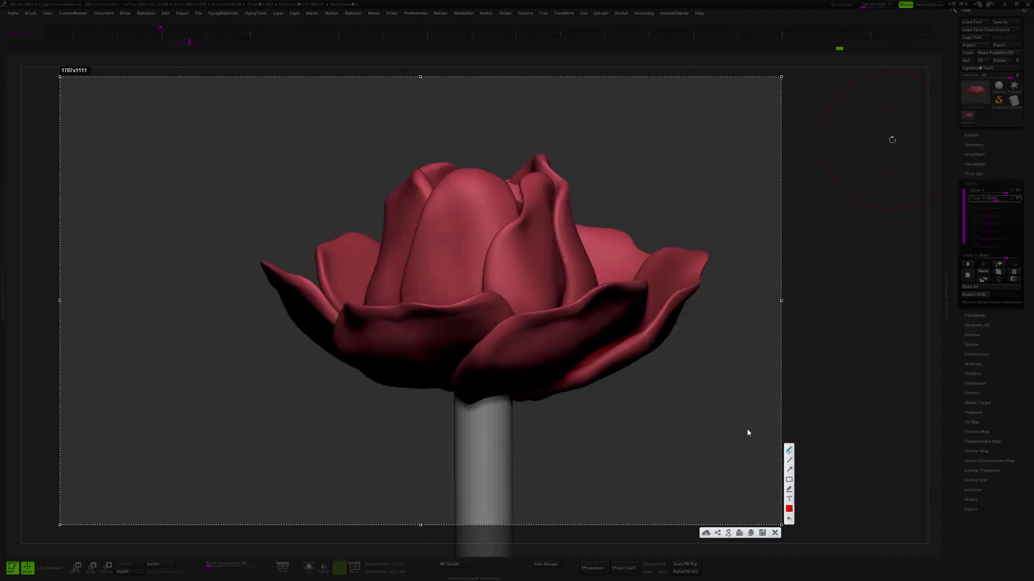
left_click_drag(425, 392, 420, 389)
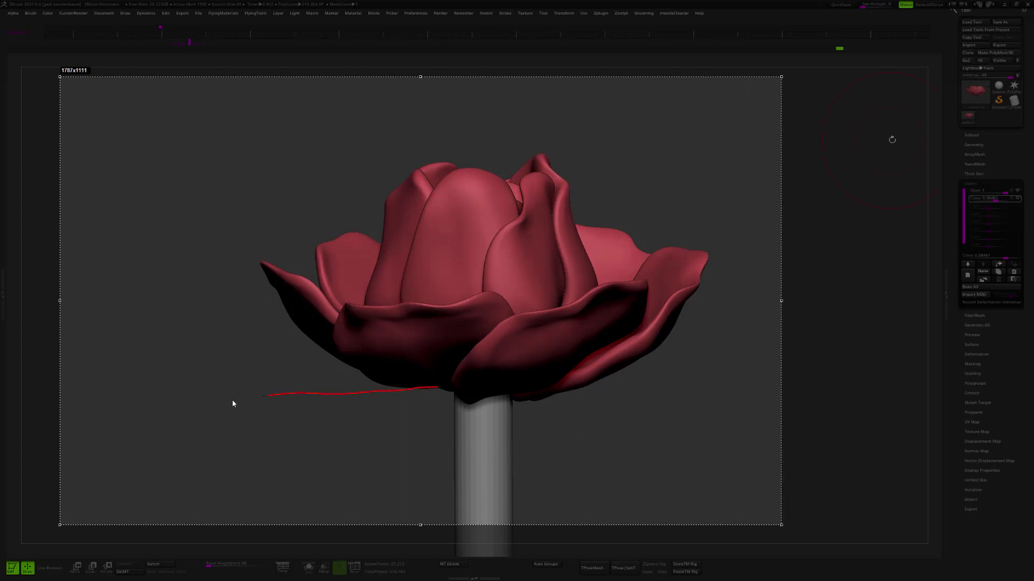
left_click_drag(233, 404, 216, 403)
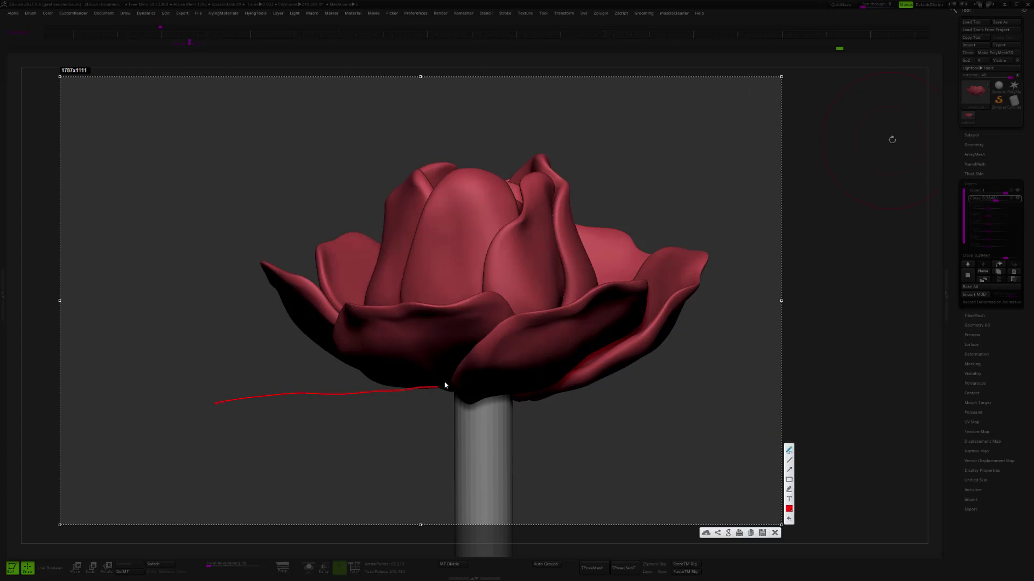
left_click_drag(447, 384, 429, 357)
left_click_drag(382, 237, 358, 175)
left_click_drag(441, 377, 436, 365)
left_click_drag(418, 199, 414, 186)
- Sketch a straight arrow from the open to the closed petal position and a line for the halfway petal
left_click_drag(231, 395, 305, 297)
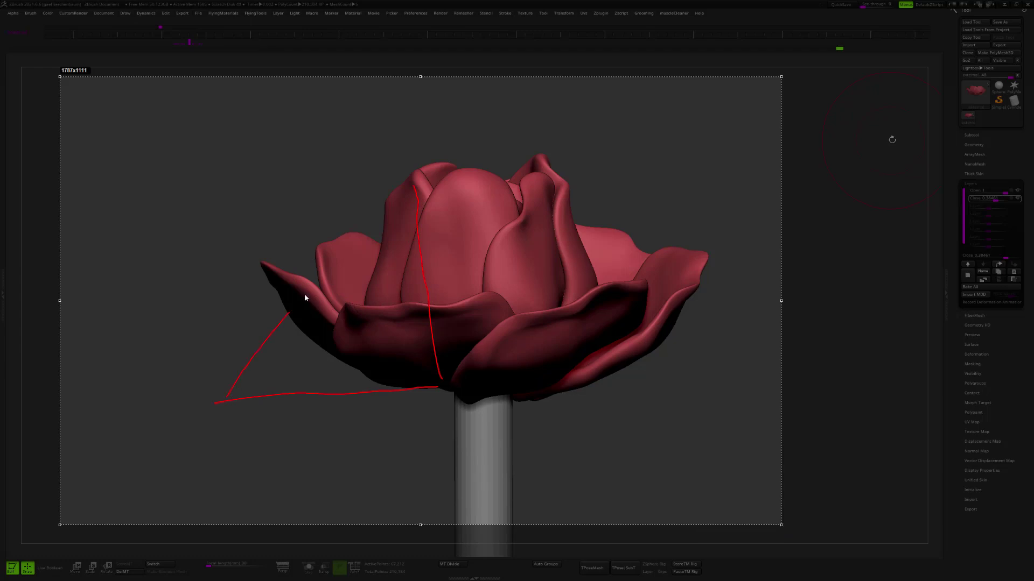
left_click_drag(383, 224, 404, 202)
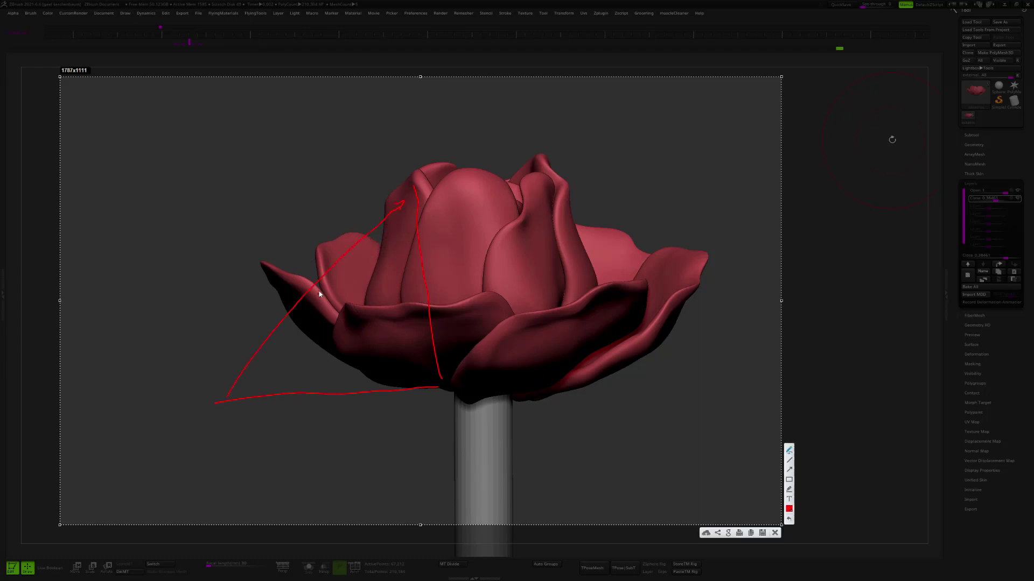
left_click_drag(310, 284, 325, 295)
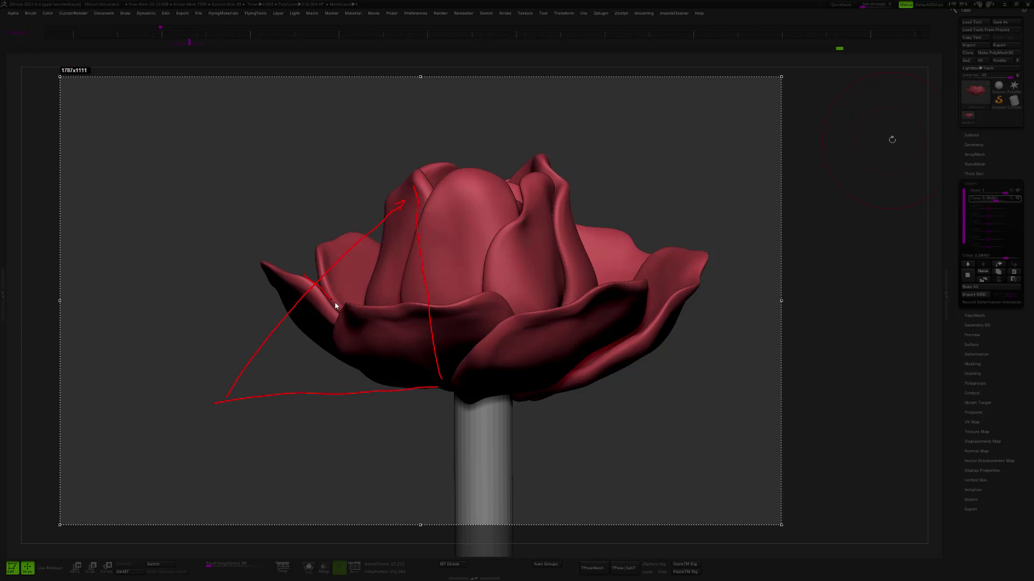
left_click_drag(427, 378, 428, 378)
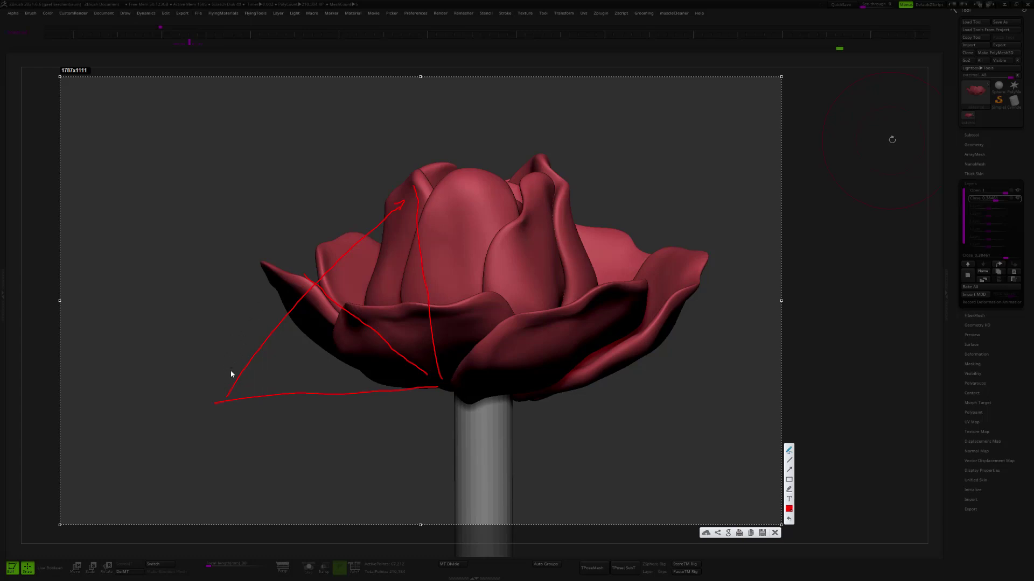
- Sketch a curved arrow for the petal's natural closing path and mark a red dot halfway along it
left_click_drag(224, 398, 243, 293)
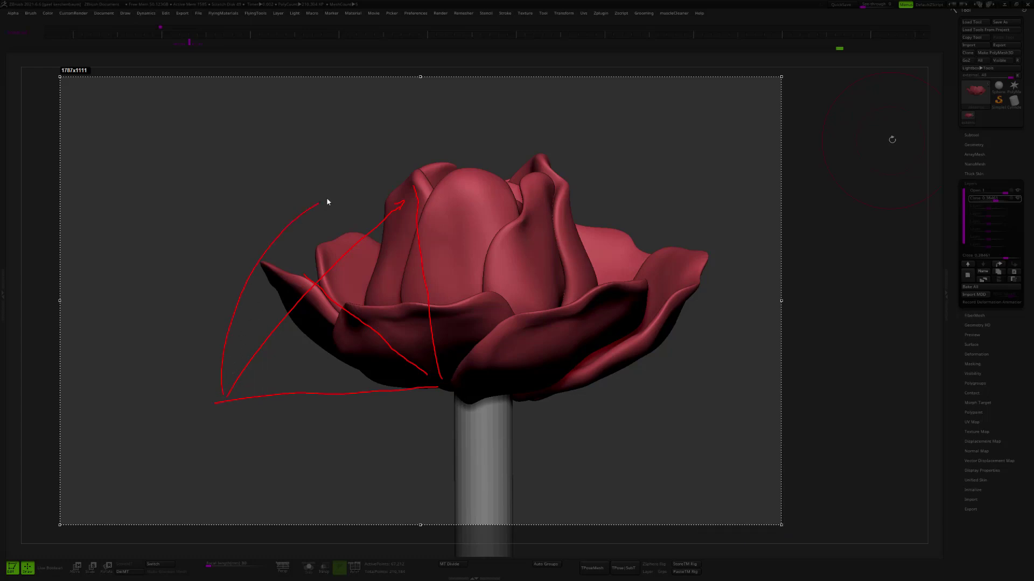
left_click_drag(376, 188, 389, 186)
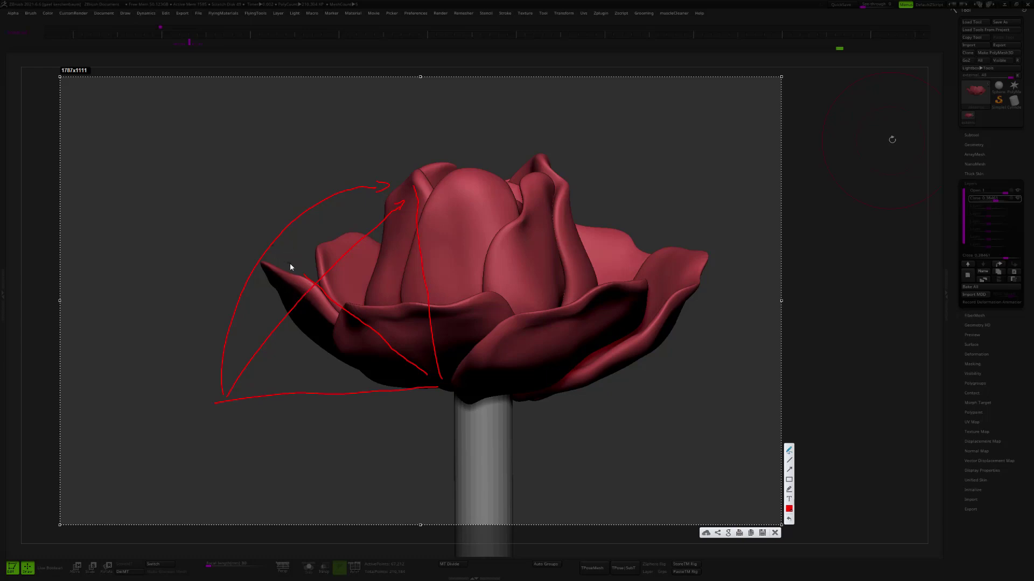
left_click_drag(269, 250, 267, 253)
- Change the annotation colour to orange, mark two more points along the arc and close the screen capture
left_click(789, 509)
left_click(707, 433)
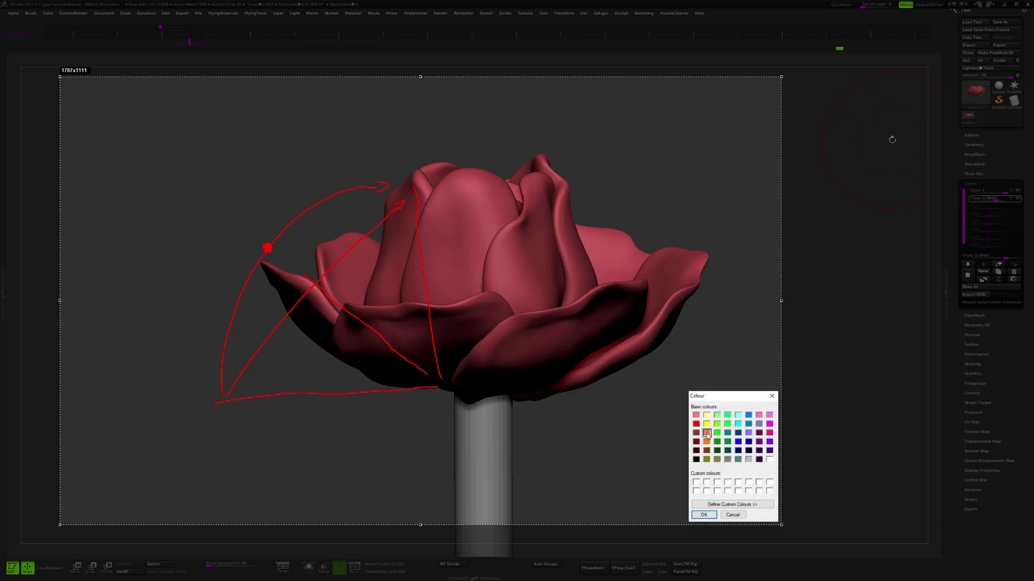
left_click(704, 514)
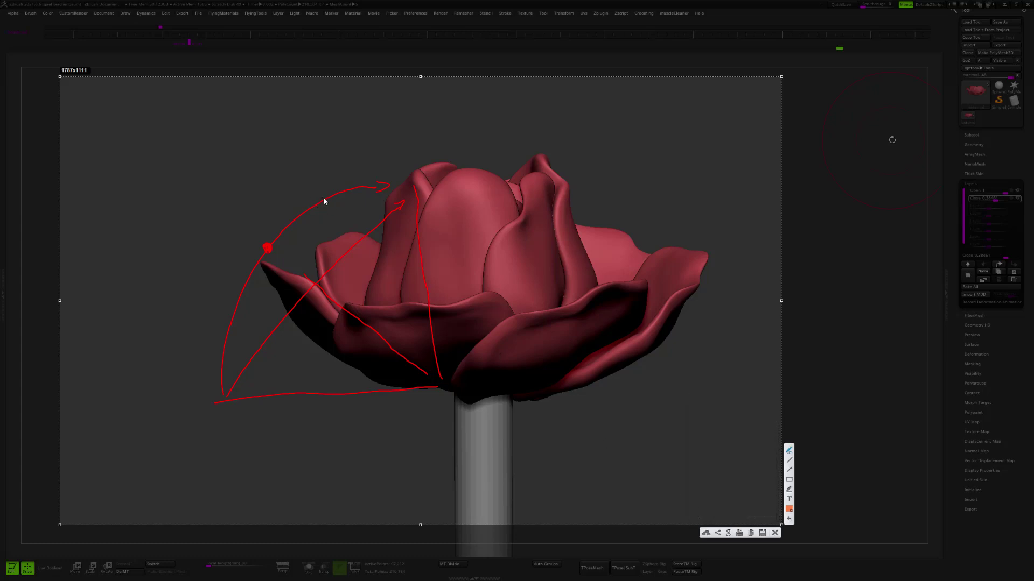
left_click_drag(322, 200, 325, 200)
left_click_drag(232, 319, 232, 318)
left_click(775, 533)
- Set the Close layer's intensity back to 1 so the external petals are fully closed
left_click_drag(736, 278, 791, 247)
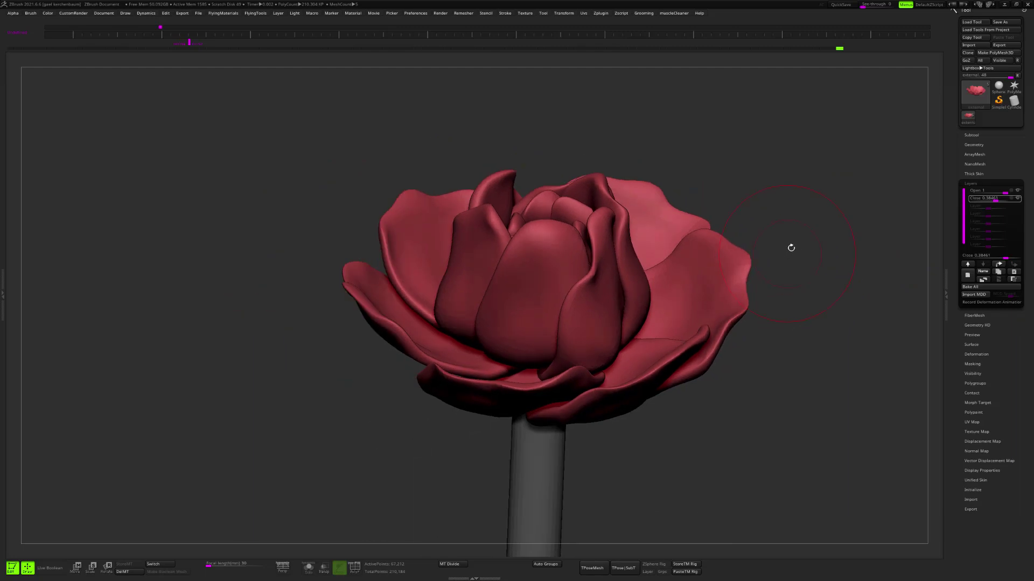
left_click_drag(994, 200, 1018, 199)
right_click_drag(811, 278, 725, 372, "ctrl")
right_click_drag(762, 282, 734, 364, "alt")
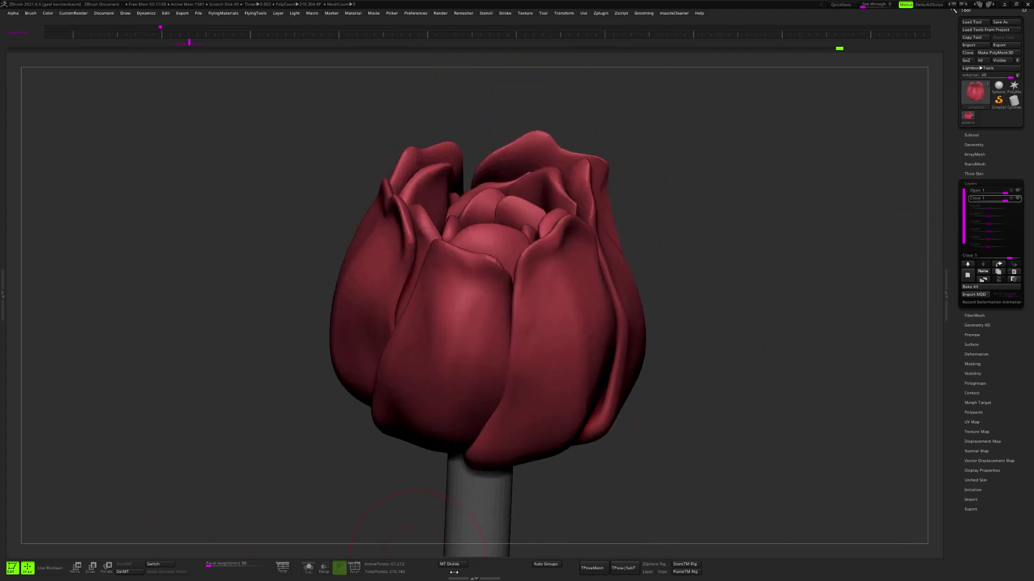
- Delete the existing morph target and store the fully closed flower as the new one
left_click(133, 573)
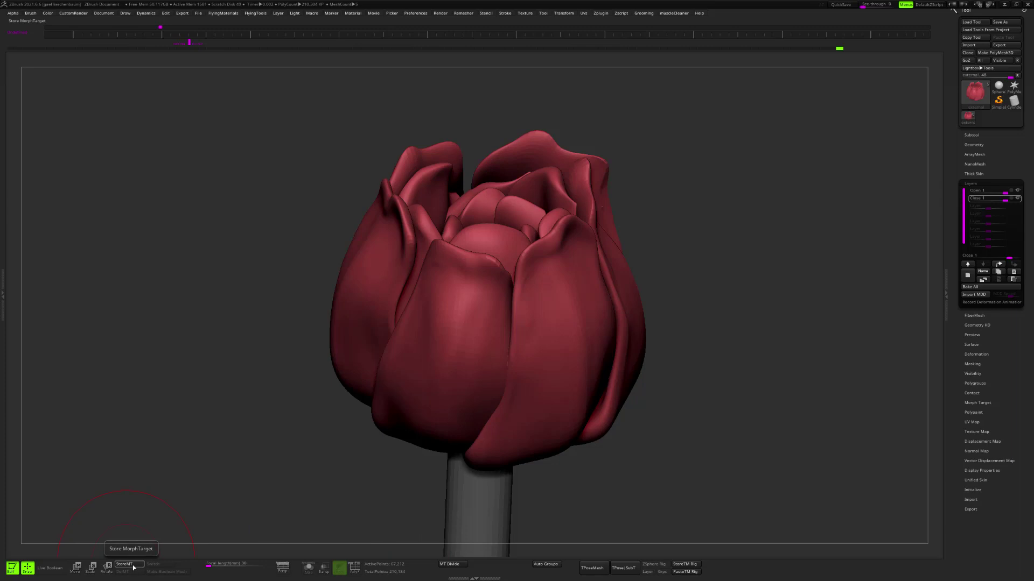
left_click(133, 566)
left_click_drag(662, 248, 626, 276, "alt")
mouse_move(627, 277)
right_mouse_down()
mouse_move(721, 265)
mouse_move(732, 314)
mouse_move(746, 292)
right_mouse_up()
- Hide the Close layer to return to the open flower and create a new layer
left_click(1018, 201)
left_click(1017, 200)
right_click_drag(765, 302, 775, 261, "ctrl")
left_click(968, 280)
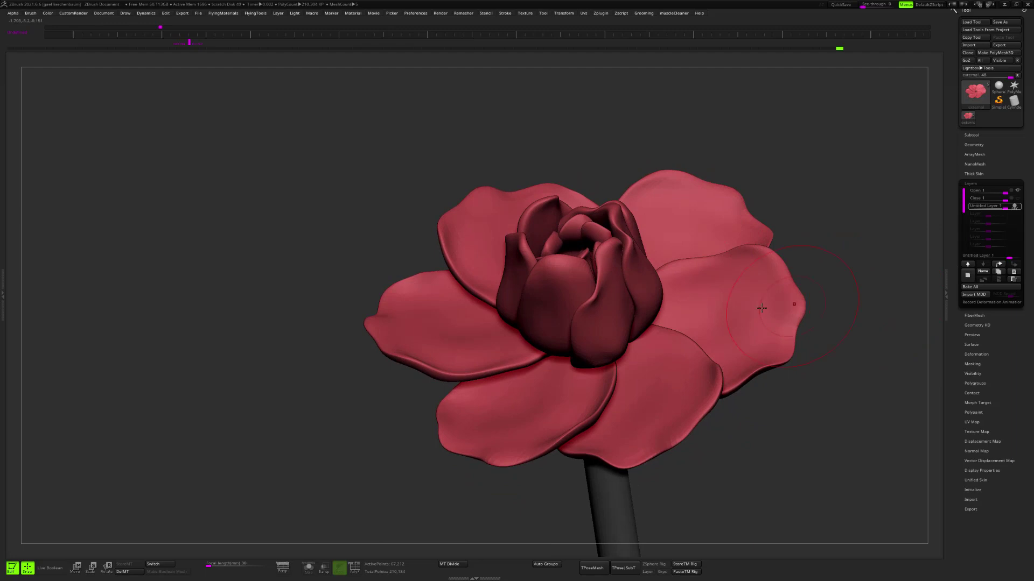
- Drop the external petals down two subdivision levels
right_click_drag(793, 301, 793, 320, "alt")
right_click_drag(459, 371, 465, 370)
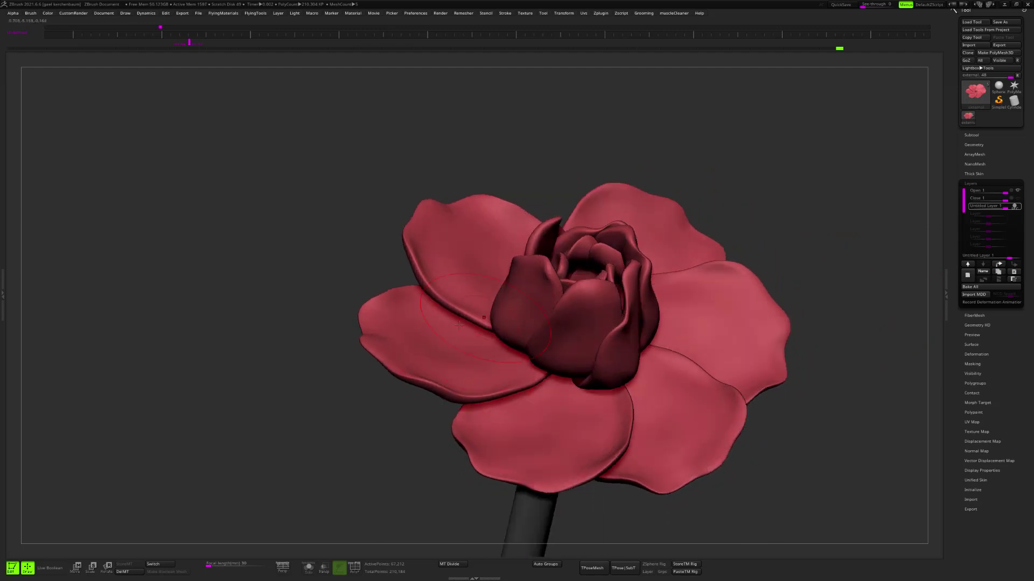
right_click_drag(459, 326, 448, 370)
key("shift+d")
key("shift+d")
- Mask the outer parts of the petals, soften the mask and invert it so the petal bases and centre are protected
right_click_drag(443, 333, 428, 273, "alt")
right_click_drag(428, 273, 378, 336, "ctrl")
mouse_move(320, 387)
left_mouse_down("ctrl")
mouse_move(429, 430)
mouse_move(425, 351)
mouse_move(448, 236)
mouse_move(366, 168)
mouse_move(345, 183)
left_mouse_up("ctrl")
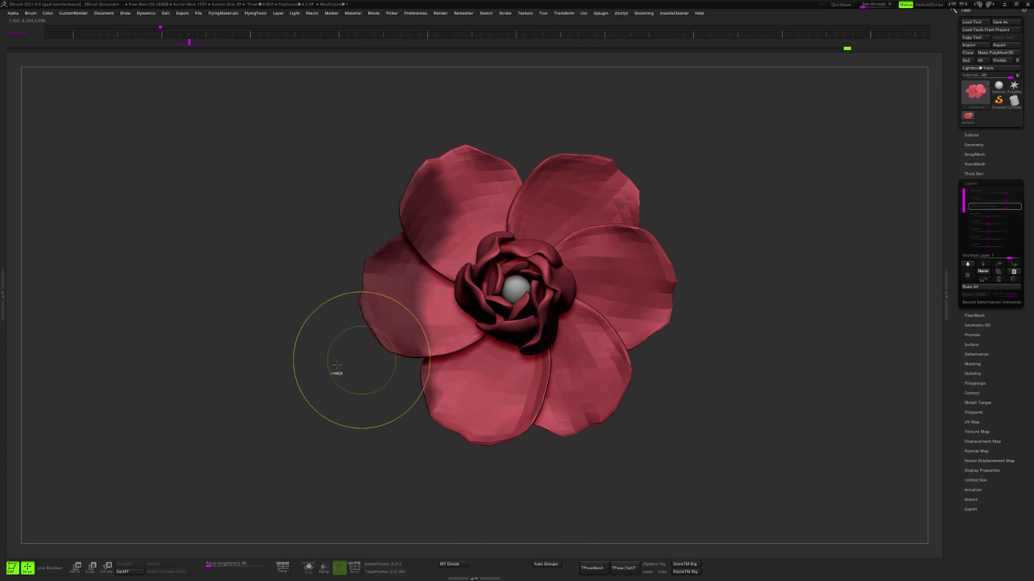
mouse_move(334, 396)
left_mouse_down("ctrl")
mouse_move(330, 316)
mouse_move(270, 228)
mouse_move(259, 237)
left_mouse_up("ctrl")
right_click_drag(381, 342, 331, 314, "ctrl")
left_click(400, 296, "ctrl")
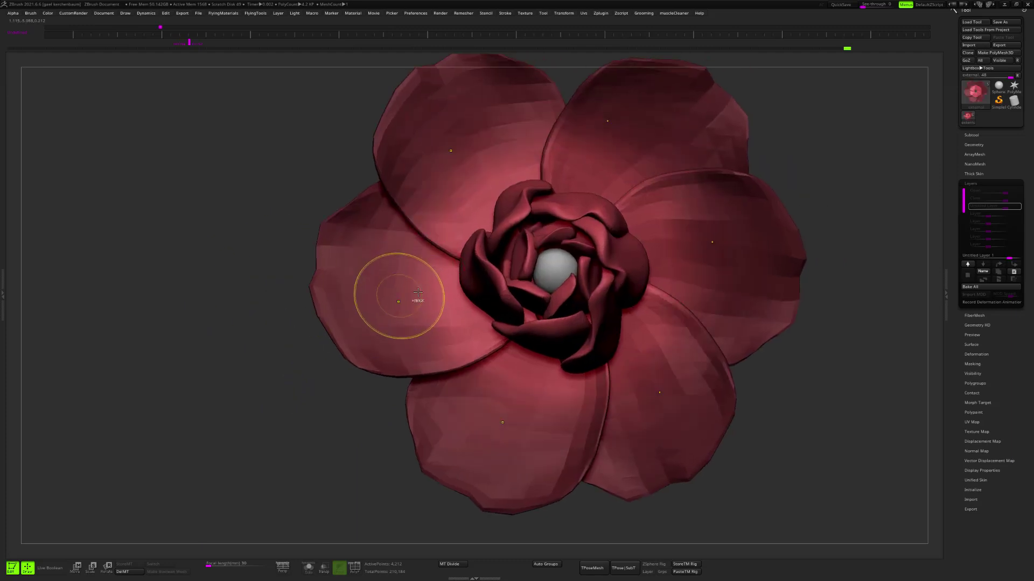
left_click(902, 260, "ctrl")
left_click(745, 294, "ctrl")
- Place the gizmo at a petal's base, rotate the external petals upward and shift them inward into a half-closed pose
mouse_move(817, 248)
right_mouse_down("alt")
mouse_move(736, 282)
mouse_move(760, 275)
right_mouse_up("alt")
key("e")
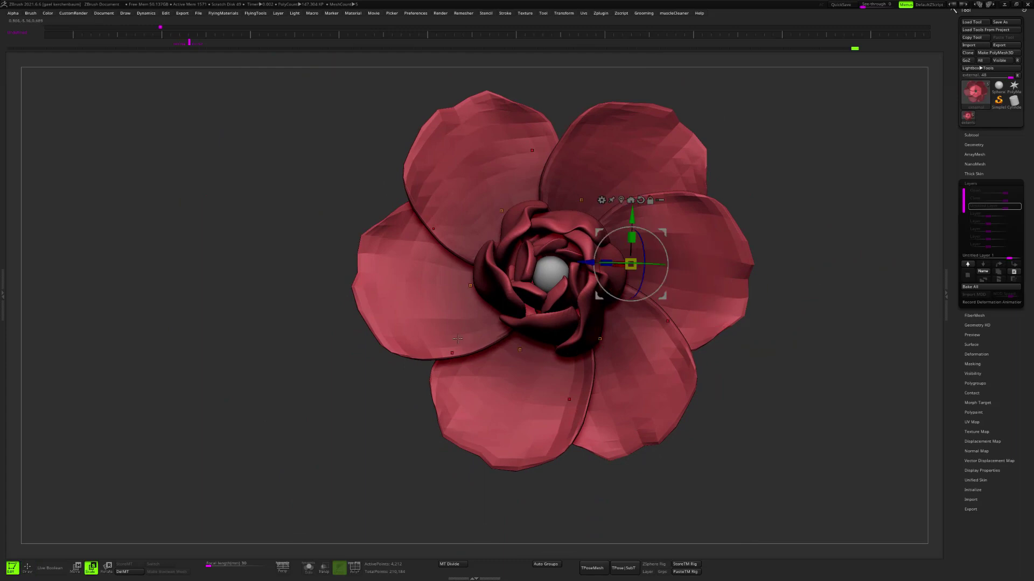
left_click(456, 324)
left_click(469, 294, "alt")
right_click_drag(504, 264, 476, 281, "alt")
mouse_move(477, 281)
left_mouse_down("alt")
mouse_move(473, 269)
mouse_move(474, 294)
mouse_move(474, 277)
left_mouse_up("alt")
right_click_drag(474, 278, 363, 337)
left_click_drag(368, 247, 405, 242)
right_click_drag(716, 280, 756, 279, "shift")
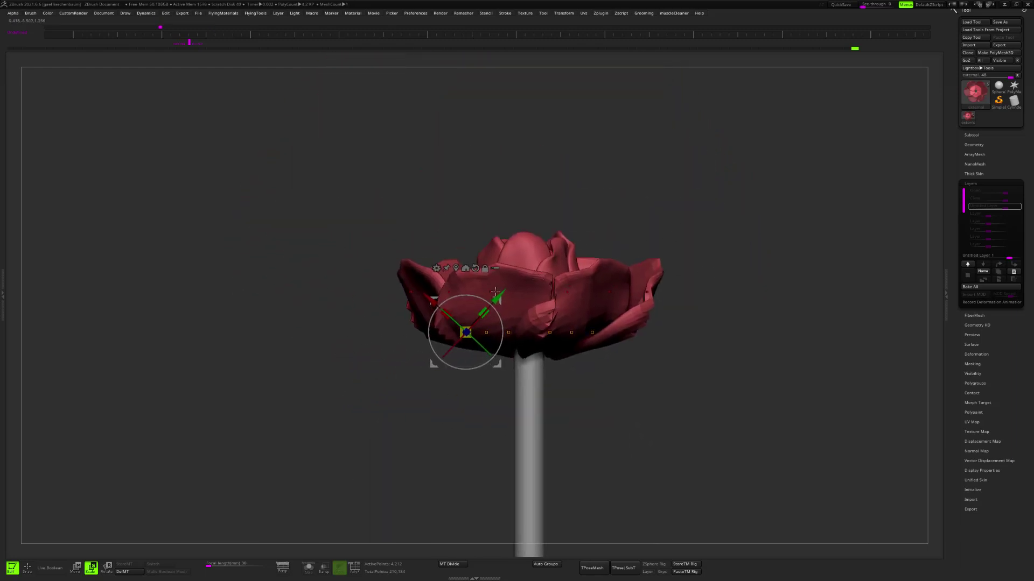
left_click_drag(498, 292, 507, 284)
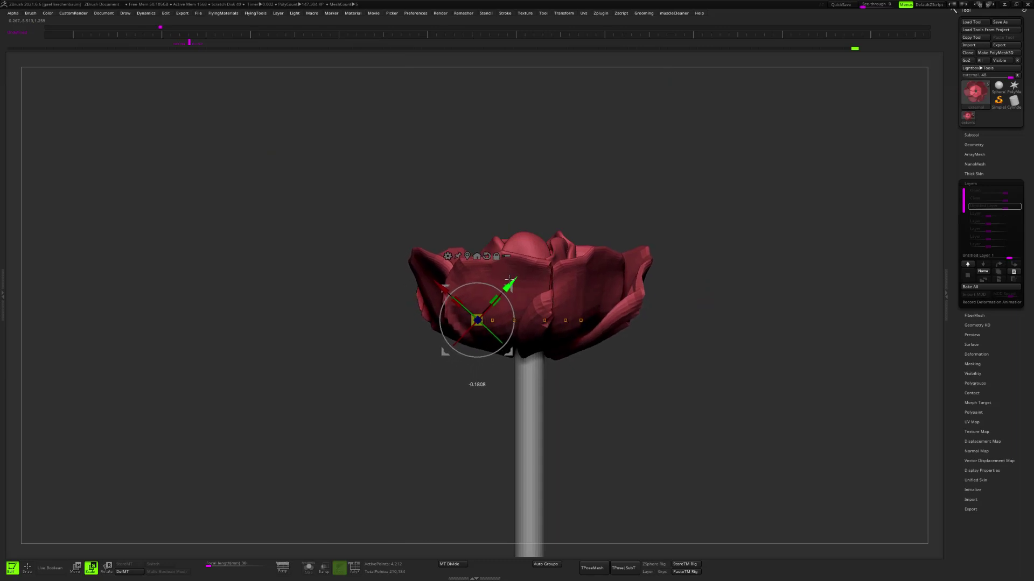
- Choose the Move Topological brush and reshape the lower curve and tips of the half-closed petals
right_click_drag(510, 286, 604, 233)
key("q")
key("space")
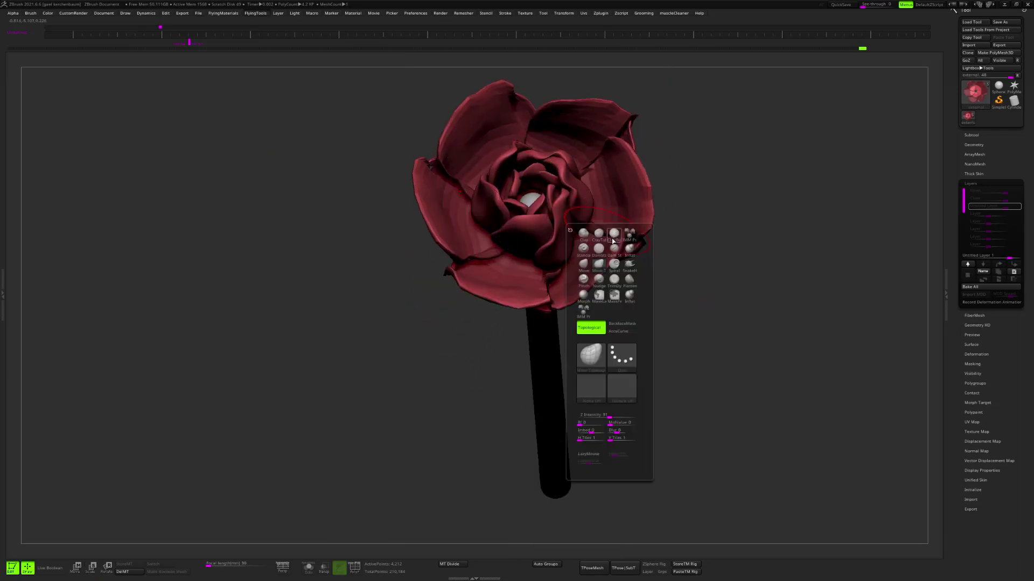
left_click(601, 273)
right_click_drag(665, 155, 646, 215, "ctrl")
right_click_drag(522, 309, 544, 317, "alt")
mouse_move(521, 327)
left_mouse_down("shift")
mouse_move(529, 340)
mouse_move(536, 326)
left_mouse_up("shift")
right_click_drag(535, 326, 641, 296)
left_click_drag(625, 352, 595, 325)
left_click_drag(634, 274, 664, 296)
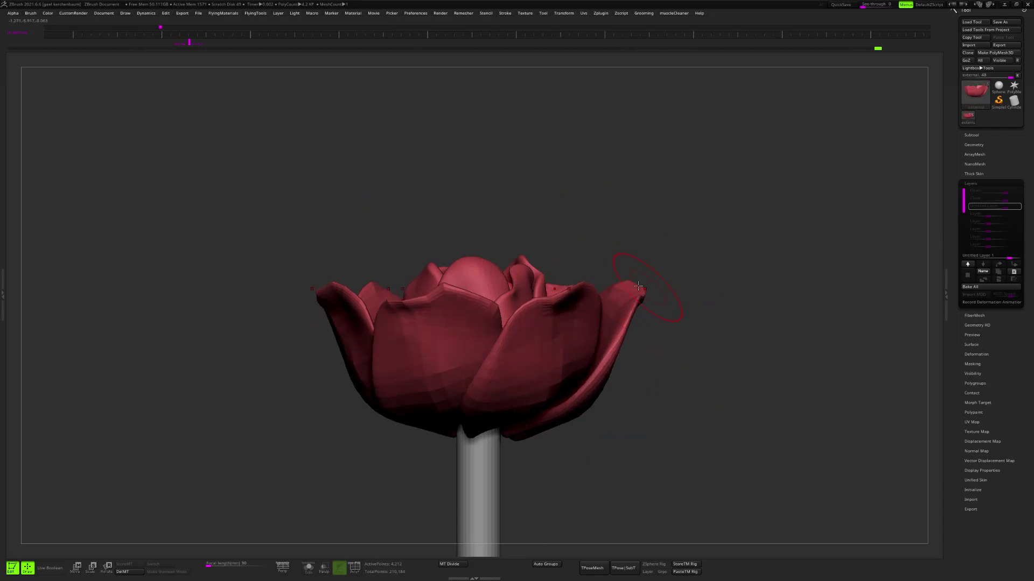
- Resize the brush and adjust the upper edges of the raised petals to refine their outline
mouse_move(669, 307)
right_mouse_down()
mouse_move(550, 310)
mouse_move(551, 298)
mouse_move(644, 255)
mouse_move(670, 247)
mouse_move(677, 257)
right_mouse_up()
key("s")
key("s")
left_click_drag(657, 243, 672, 261)
right_click_drag(672, 260, 450, 274, "ctrl")
key("s")
key("s")
mouse_move(443, 268)
left_mouse_down()
mouse_move(427, 293)
mouse_move(476, 272)
mouse_move(499, 277)
left_mouse_up()
- Reshape the petal edges so they curl outward and smooth a petal's rim
key("s")
key("s")
right_click_drag(518, 276, 488, 304)
left_click_drag(482, 322, 483, 371)
right_click_drag(558, 129, 523, 235, "alt")
mouse_move(541, 235)
left_mouse_down()
mouse_move(541, 249)
mouse_move(569, 258)
left_mouse_up()
left_click_drag(721, 239, 770, 247, "shift")
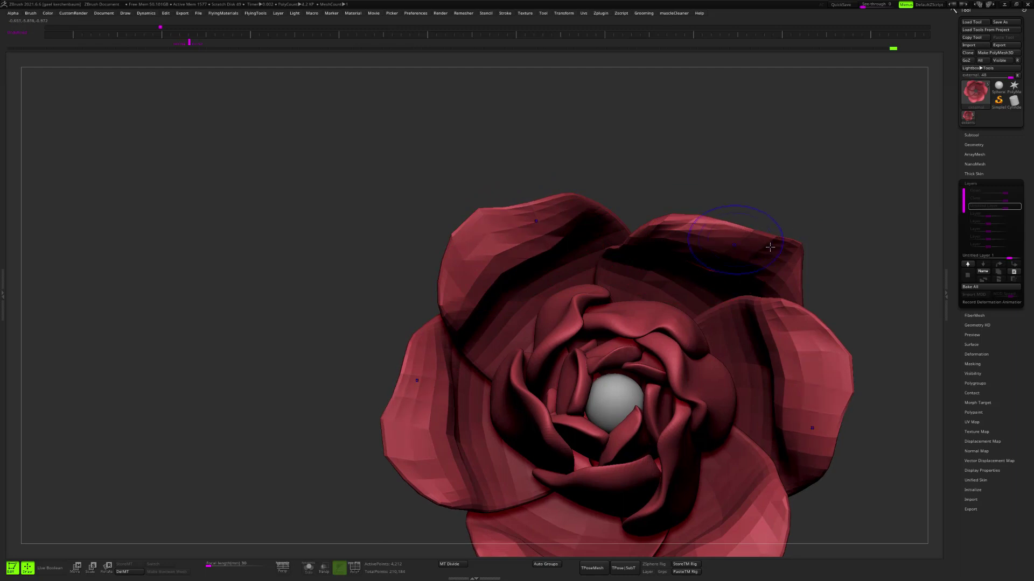
- Raise the petals two subdivision levels again and check the half-open pose from above and from the side
key("d")
key("d")
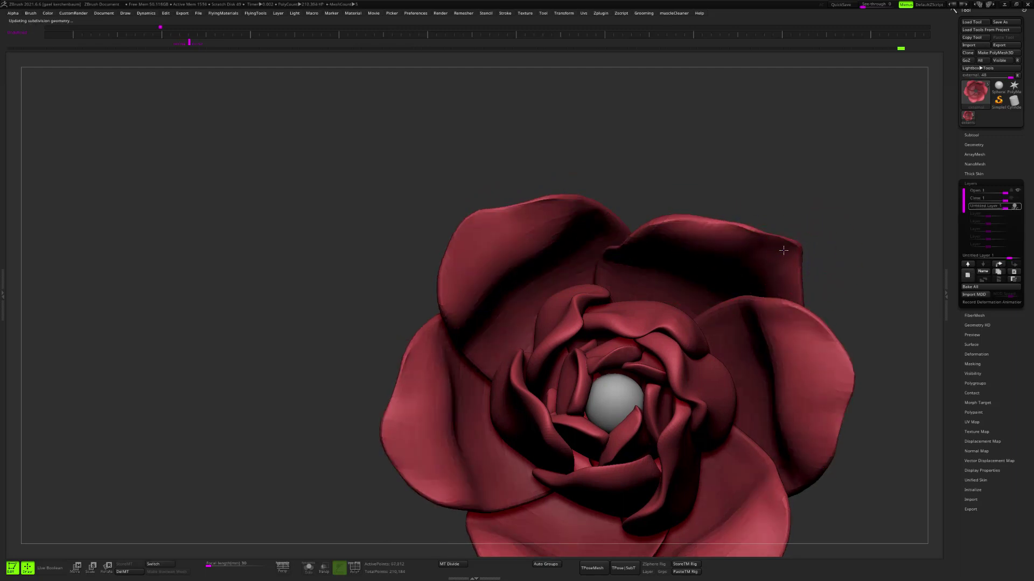
left_click_drag(772, 223, 703, 129, "alt")
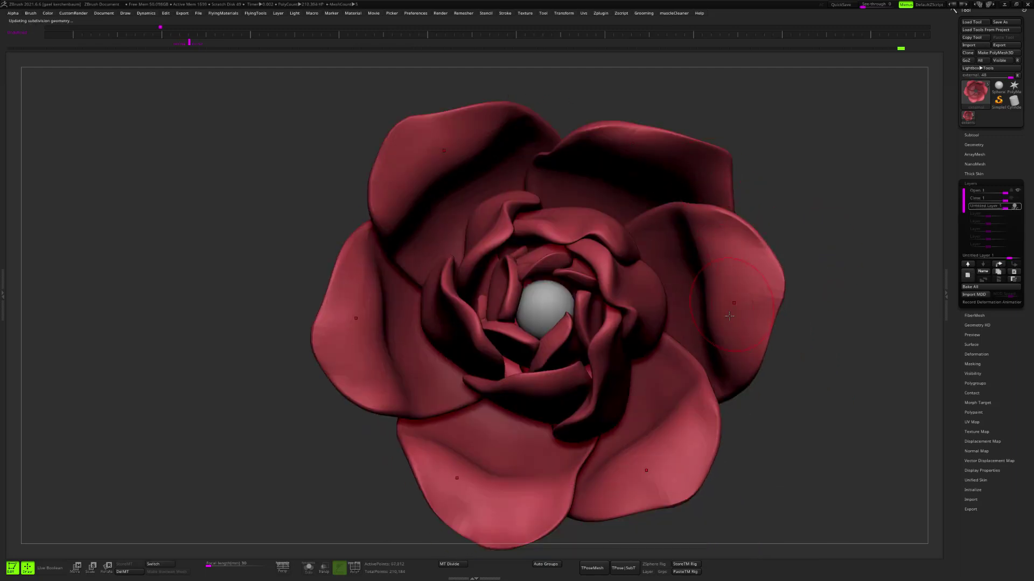
mouse_move(769, 245)
right_mouse_down("ctrl")
mouse_move(729, 156)
mouse_move(707, 161)
mouse_move(716, 228)
mouse_move(728, 221)
right_mouse_up("ctrl")
right_click_drag(817, 193, 722, 185, "ctrl")
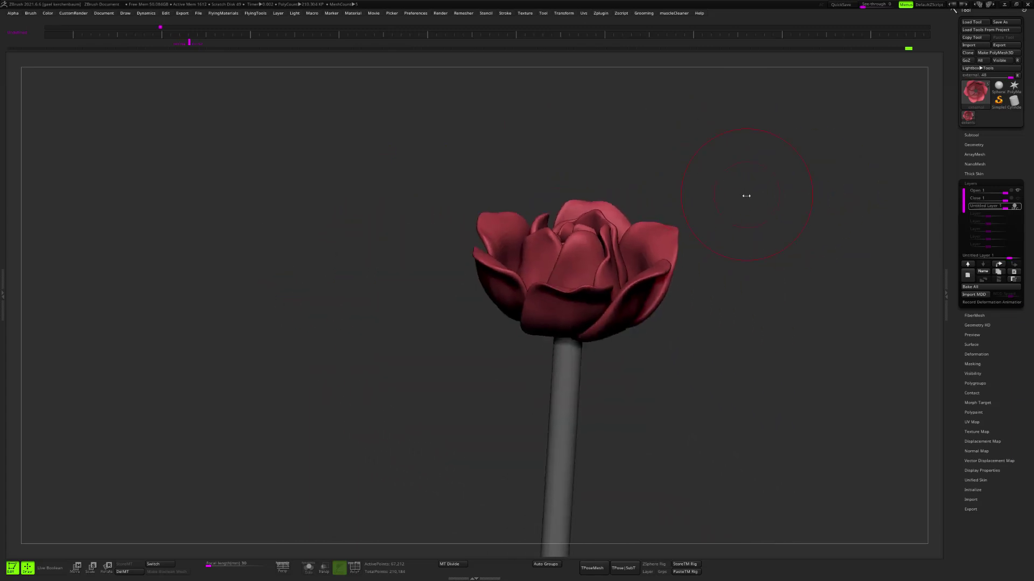
right_click_drag(790, 226, 851, 208, "ctrl")
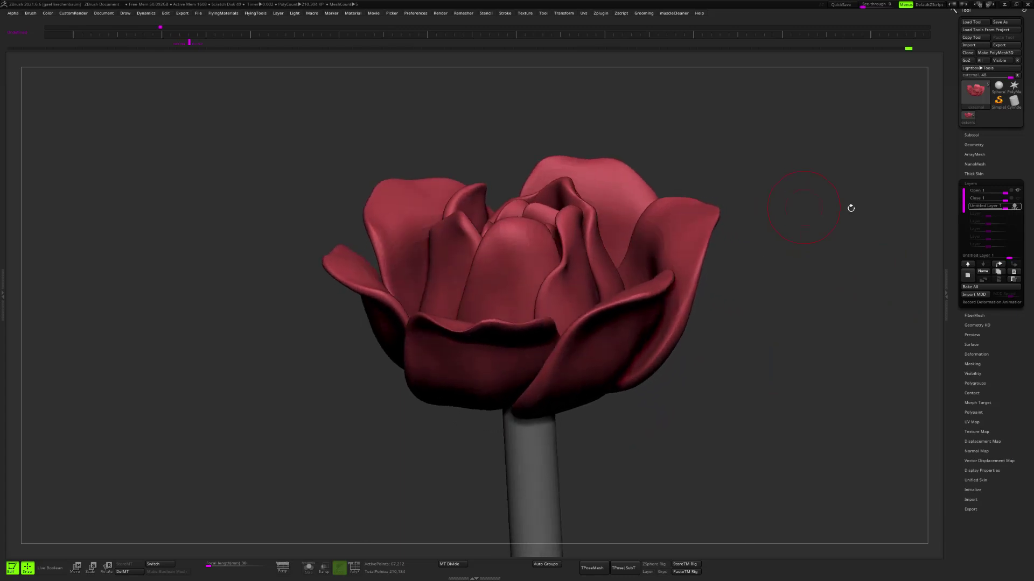
- Rename the new layer Mid 1 and move it above the Close layer
left_click(986, 274)
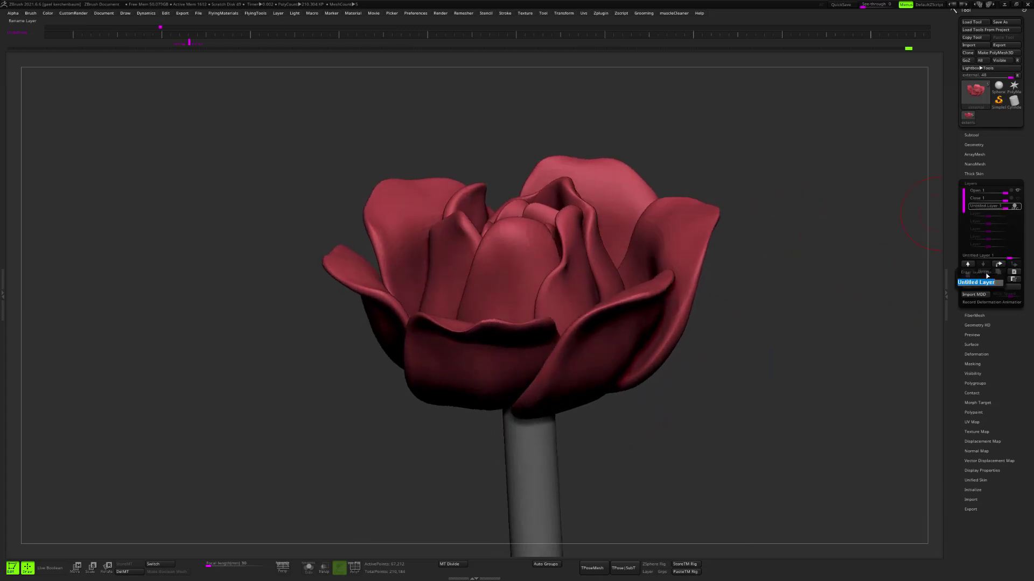
type("Mid 1")
key("Return")
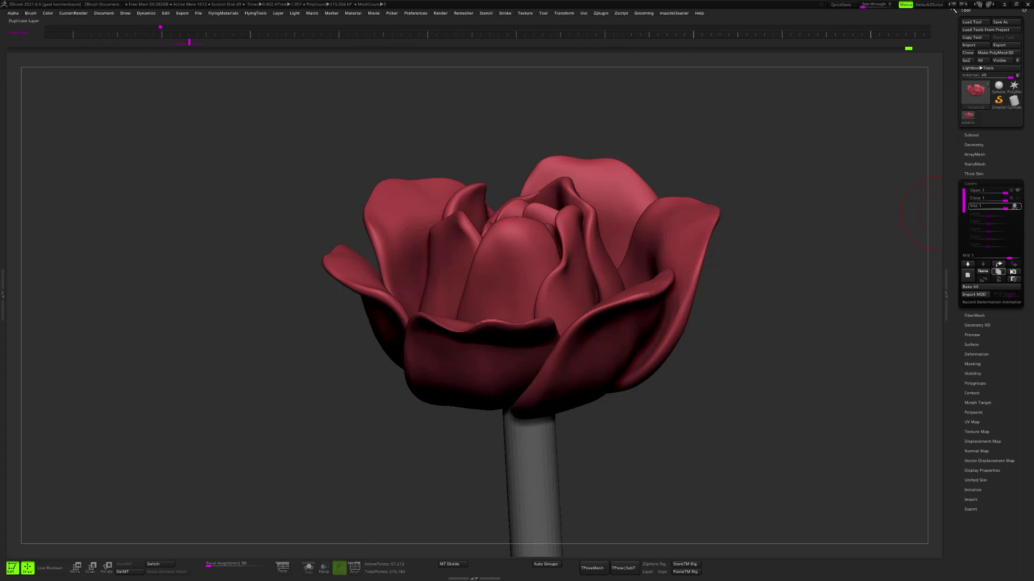
left_click(1004, 265)
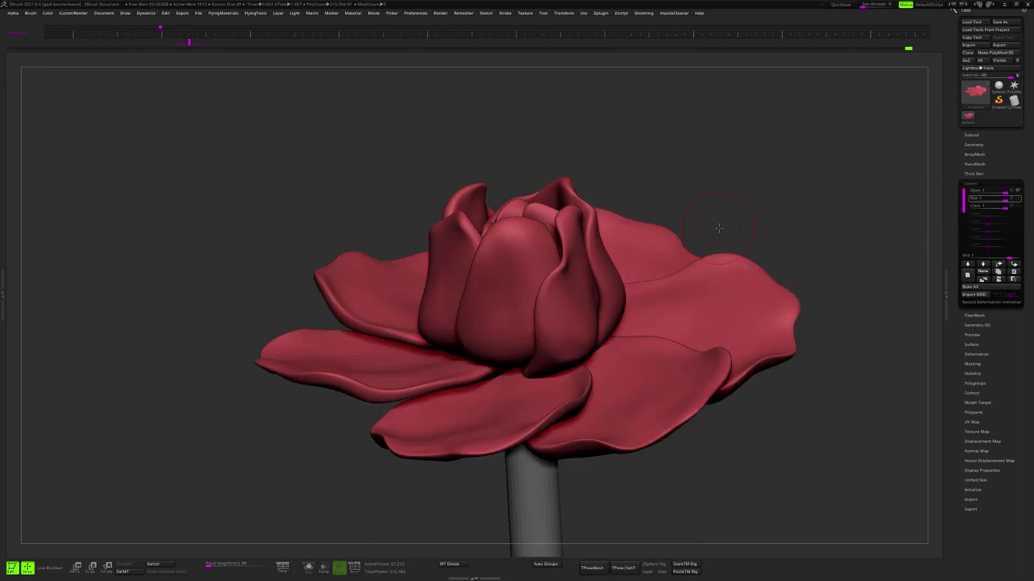
left_click_drag(719, 228, 744, 226, "alt")
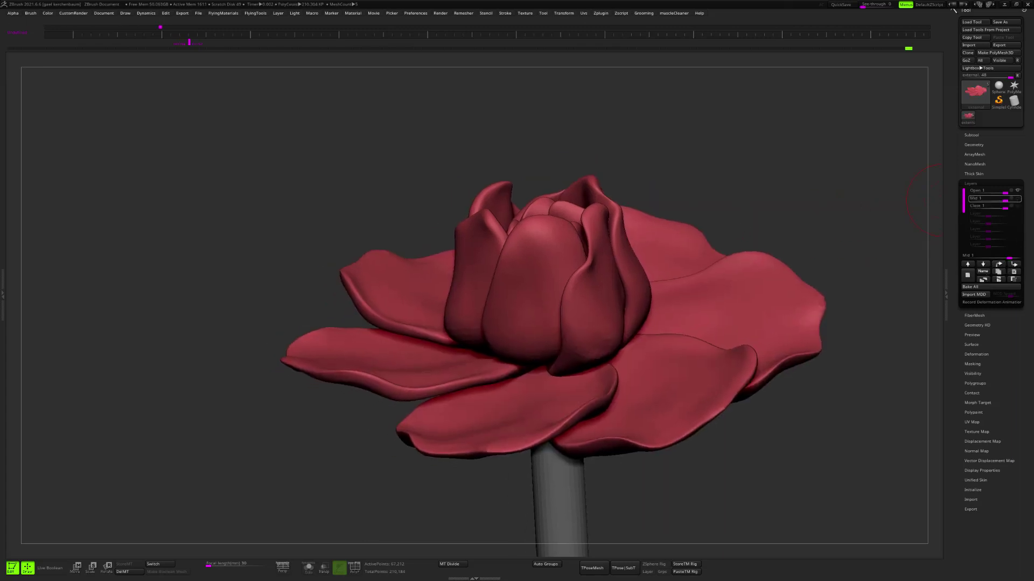
- Show the Mid 1 layer and the Close layer together and check their combined shape
left_click(1018, 200)
right_click_drag(539, 274, 599, 262, "ctrl")
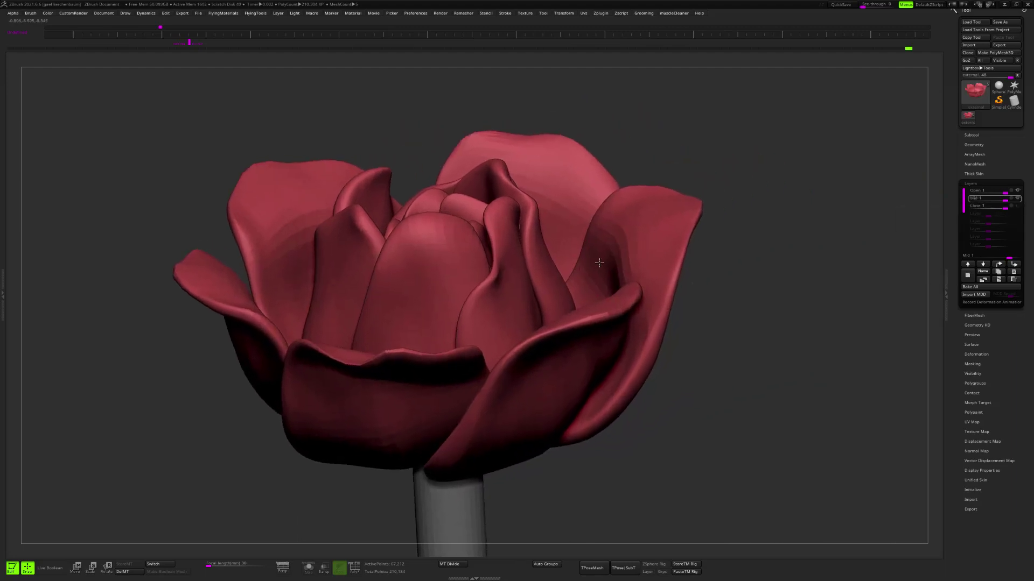
key("f")
mouse_move(1019, 210)
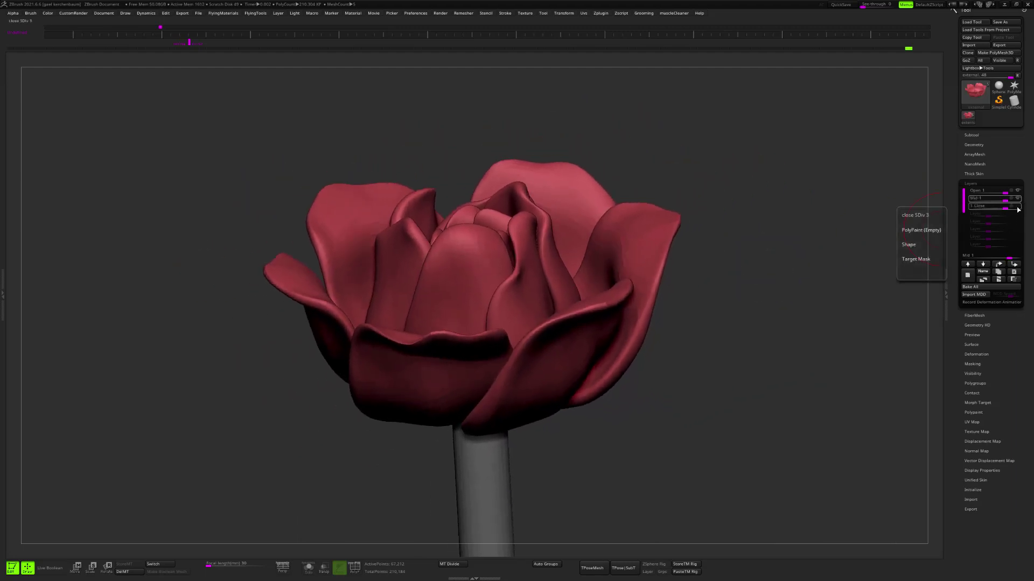
left_click(1018, 208)
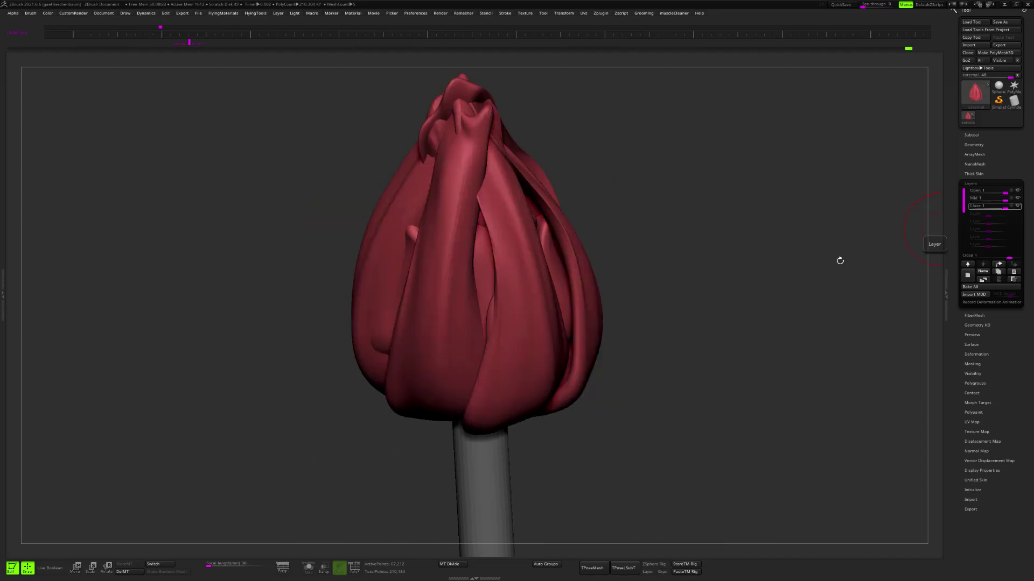
right_click_drag(713, 281, 732, 316)
right_click_drag(787, 261, 801, 270, "ctrl")
right_click_drag(772, 213, 762, 139, "alt")
right_click_drag(679, 274, 672, 250, "alt")
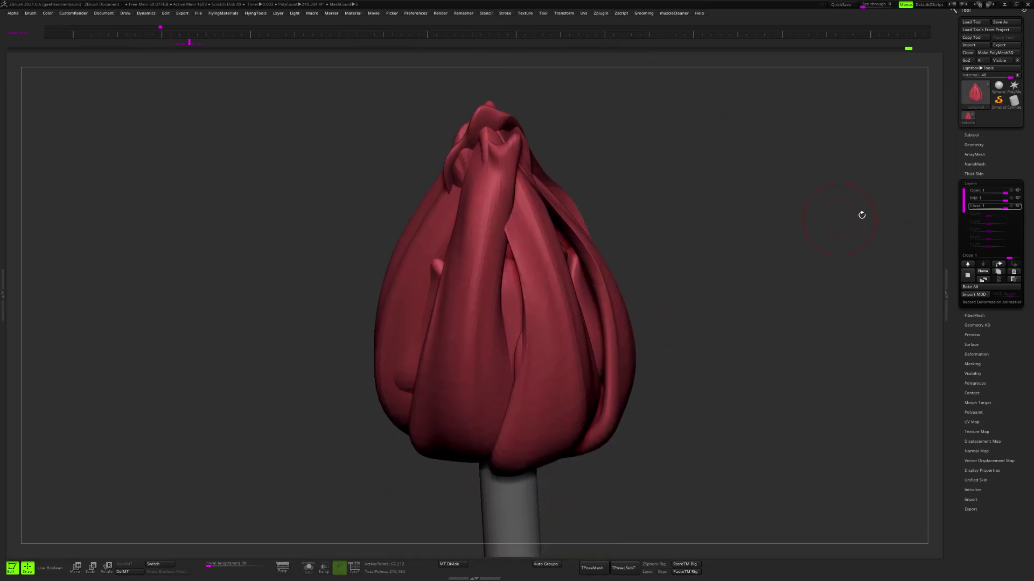
right_click_drag(761, 277, 787, 265)
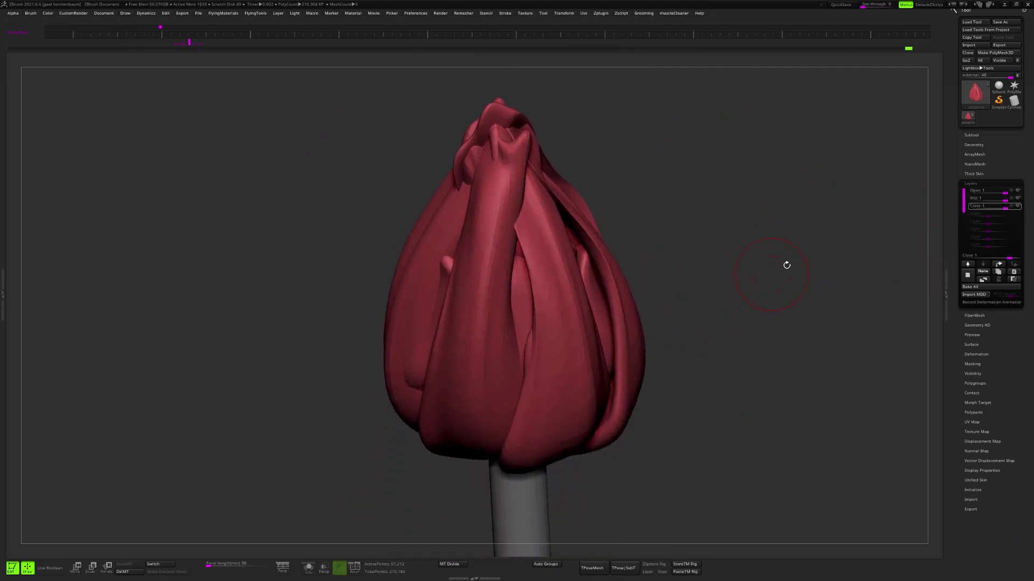
- Put the Close layer into record mode and switch the petals to the stored morph target
left_click(1014, 207)
right_click_drag(678, 312, 656, 307, "alt")
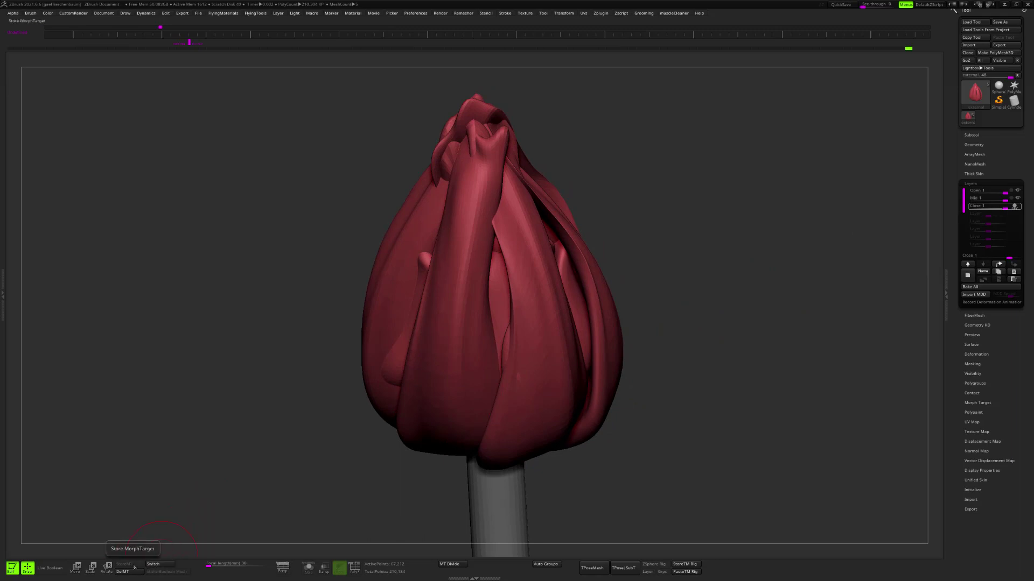
right_click_drag(350, 349, 327, 341)
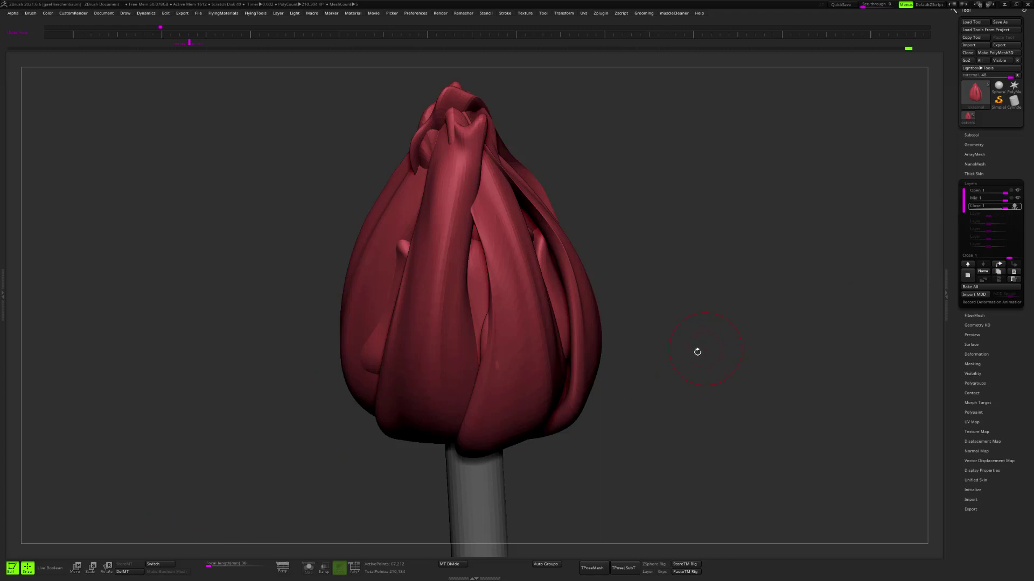
left_click(162, 563)
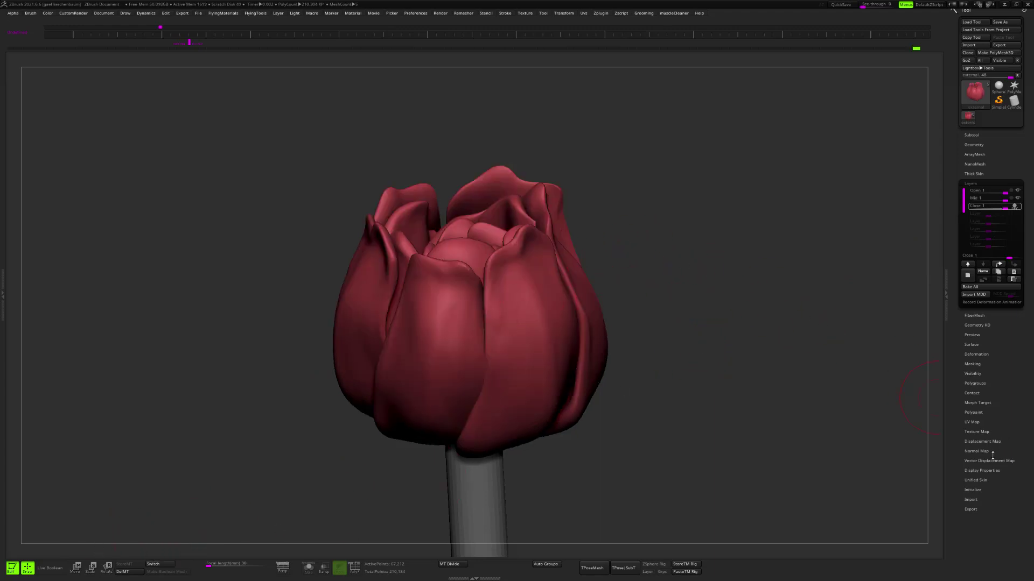
- Open the Morph Target settings and examine the store, switch and delete commands
left_click_drag(993, 426, 991, 419)
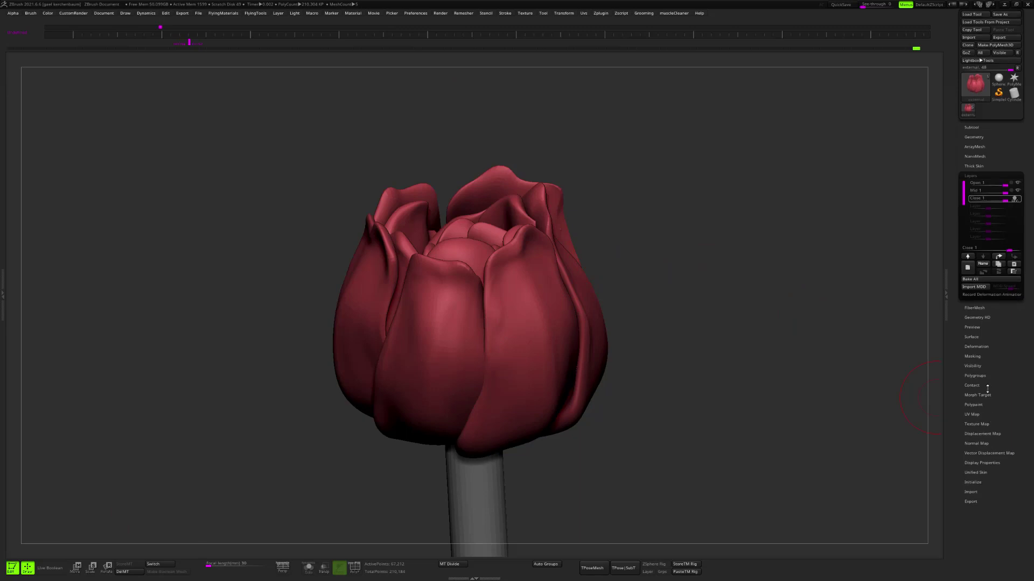
left_click(989, 395)
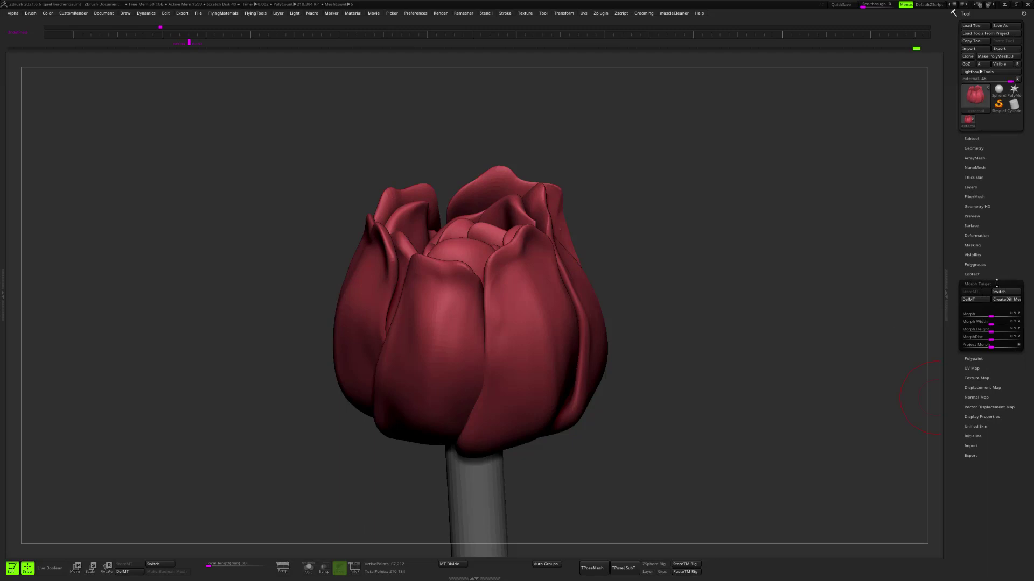
mouse_move(986, 285)
left_mouse_down()
mouse_move(985, 268)
mouse_move(986, 284)
left_mouse_up()
left_click(984, 284)
left_click(985, 285)
left_click_drag(781, 317, 795, 330, "alt")
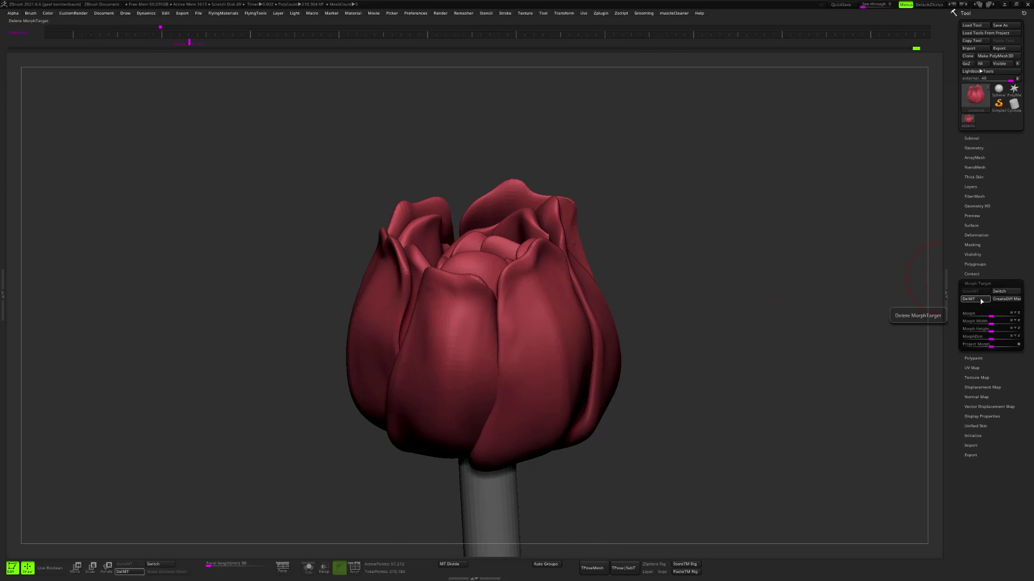
left_click_drag(635, 299, 585, 285, "alt")
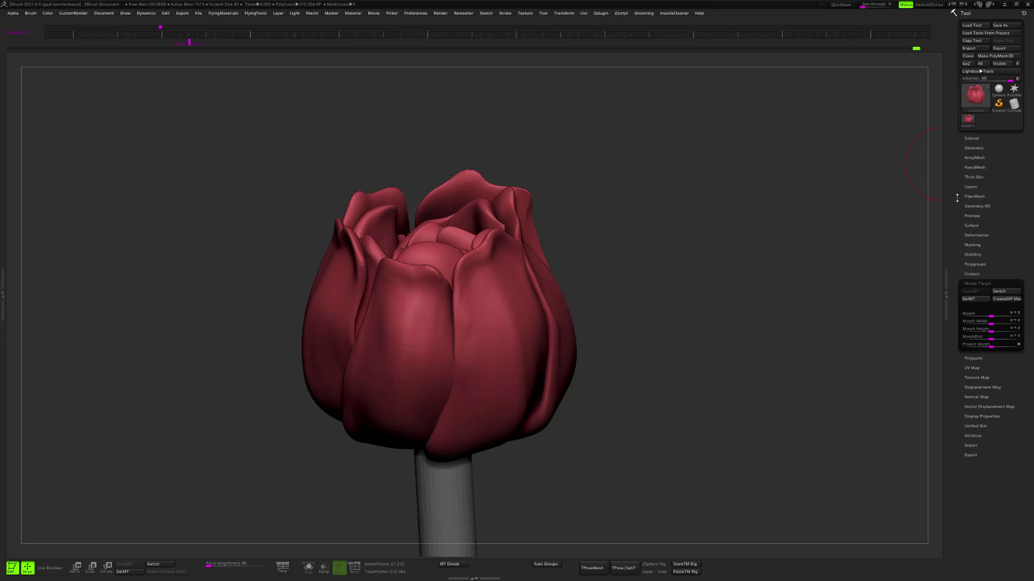
- Reopen the layer list and examine the corrected closed flower from several angles
left_click(970, 187)
left_click_drag(776, 243, 688, 306)
right_click_drag(667, 326, 743, 368, "alt")
right_click_drag(583, 288, 594, 315, "alt")
key("space")
left_click(587, 289)
right_click_drag(672, 264, 587, 247, "ctrl")
key("f")
key("f")
left_click_drag(587, 247, 721, 191)
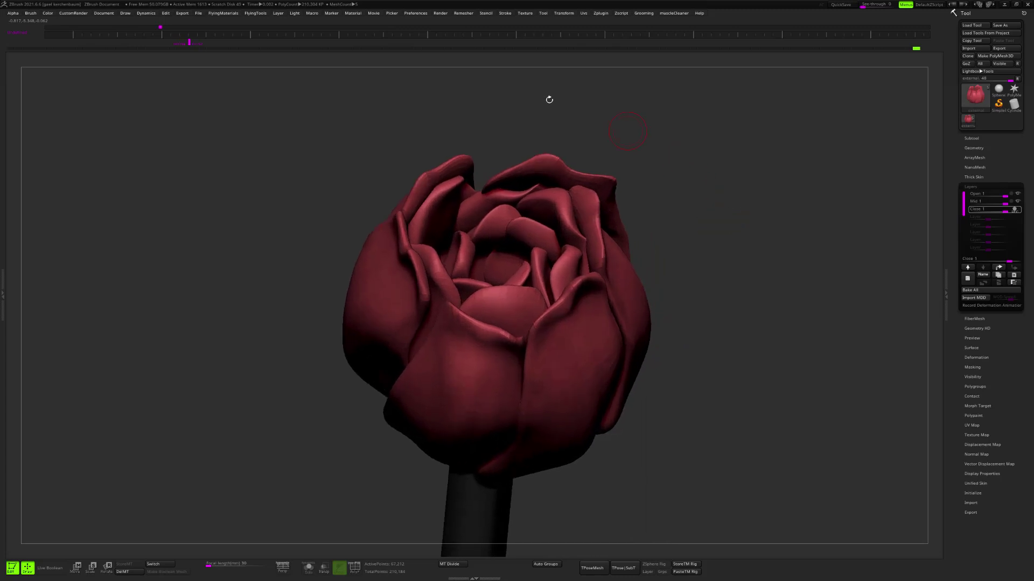
- Look up the option that shows the timeline in the Movie settings
left_click(374, 14)
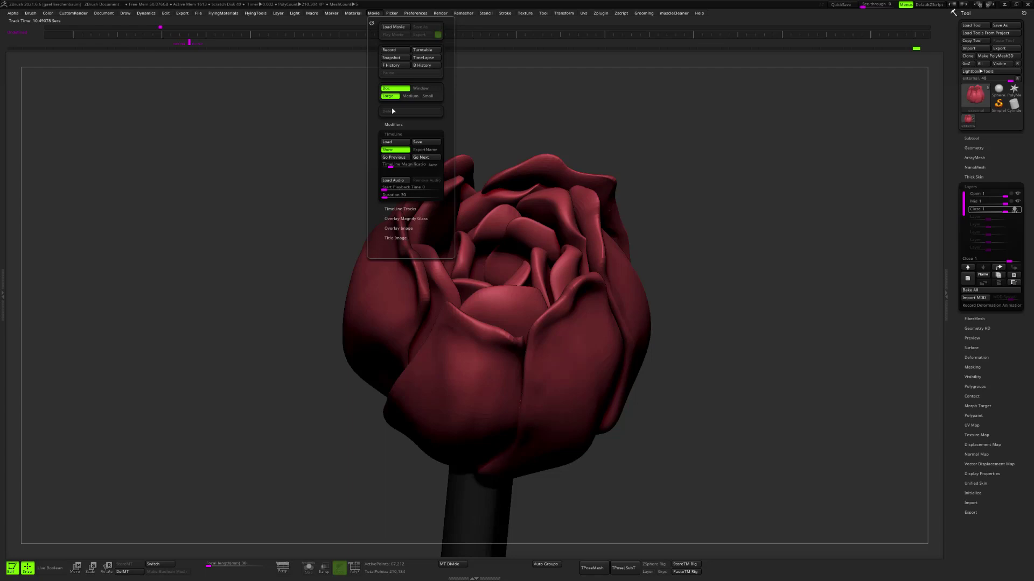
left_click(399, 134)
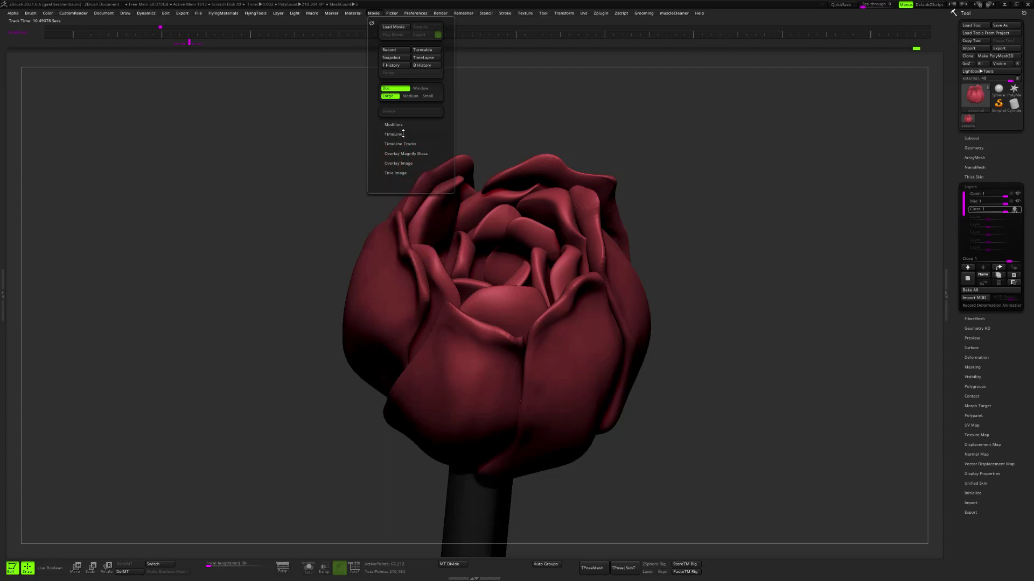
left_click(399, 134)
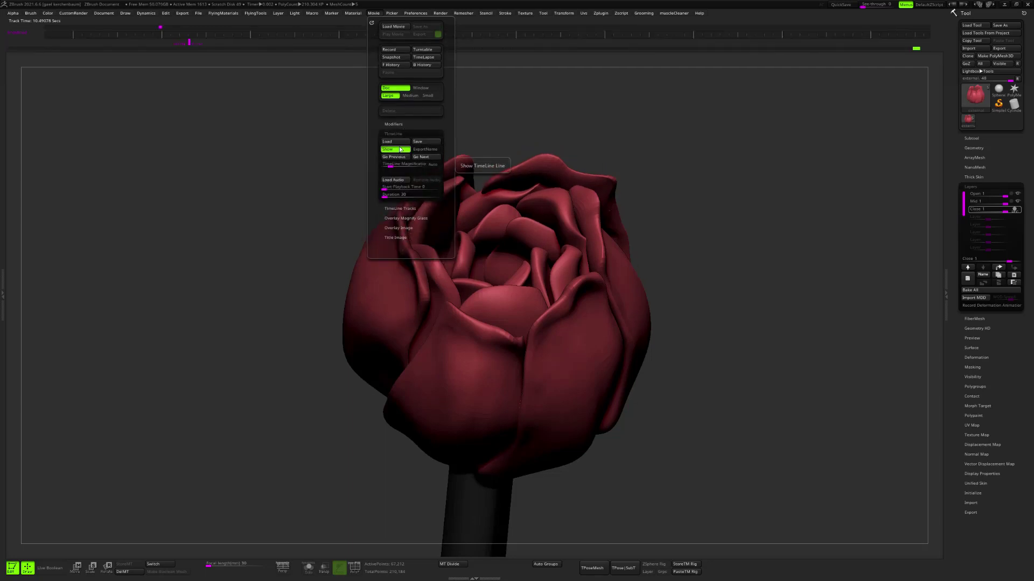
- Turn off recording on the Close layer to keep the corrected closed pose
mouse_move(704, 235)
left_mouse_down("alt")
mouse_move(720, 222)
mouse_move(707, 228)
left_mouse_up("alt")
right_click_drag(713, 237, 712, 232, "ctrl")
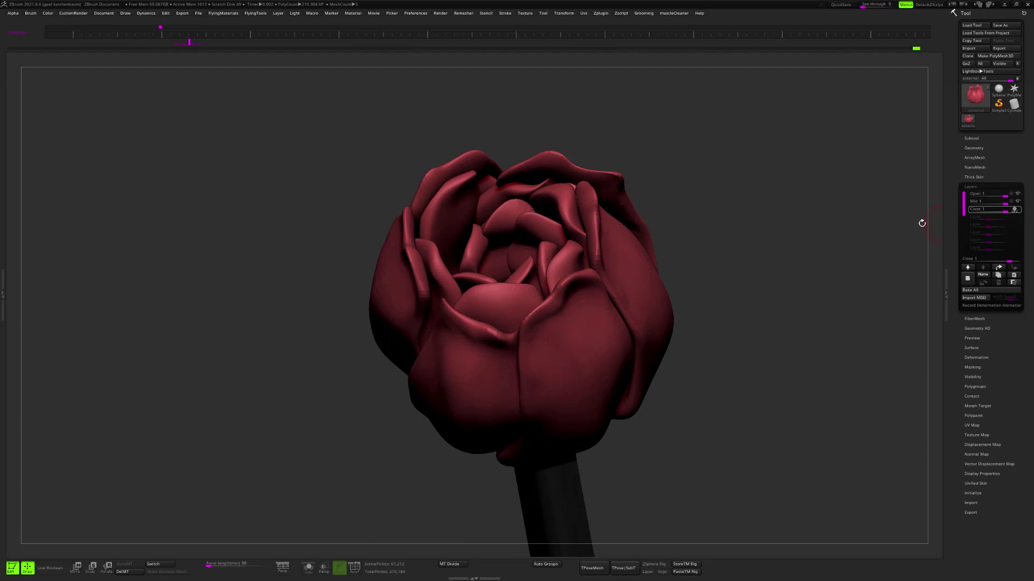
left_click(1019, 212)
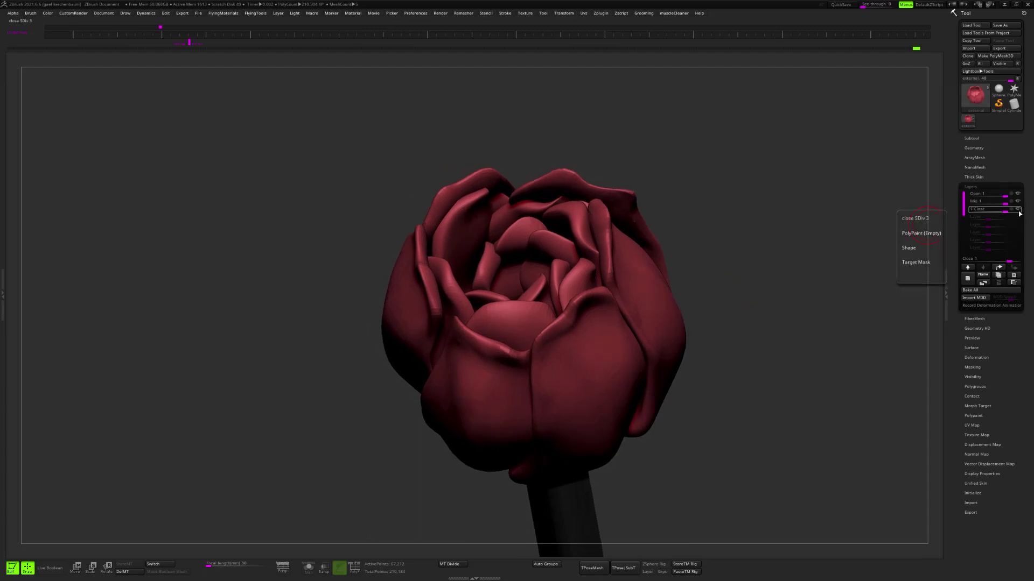
- Set the Close and Mid layers to 0 and key the Mid layer at the start of the timeline
left_click_drag(1003, 212, 991, 211)
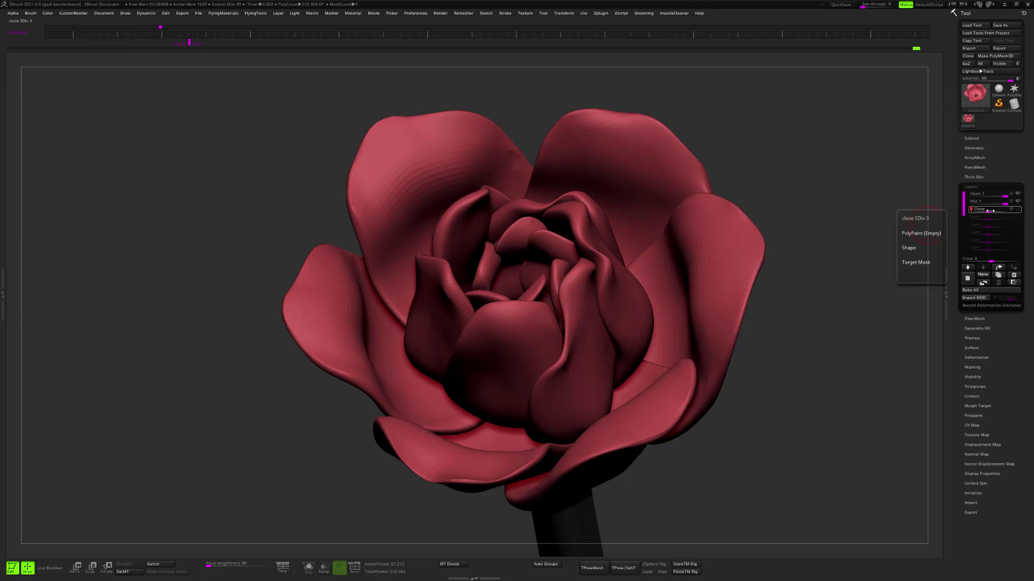
left_click_drag(1004, 203, 989, 203)
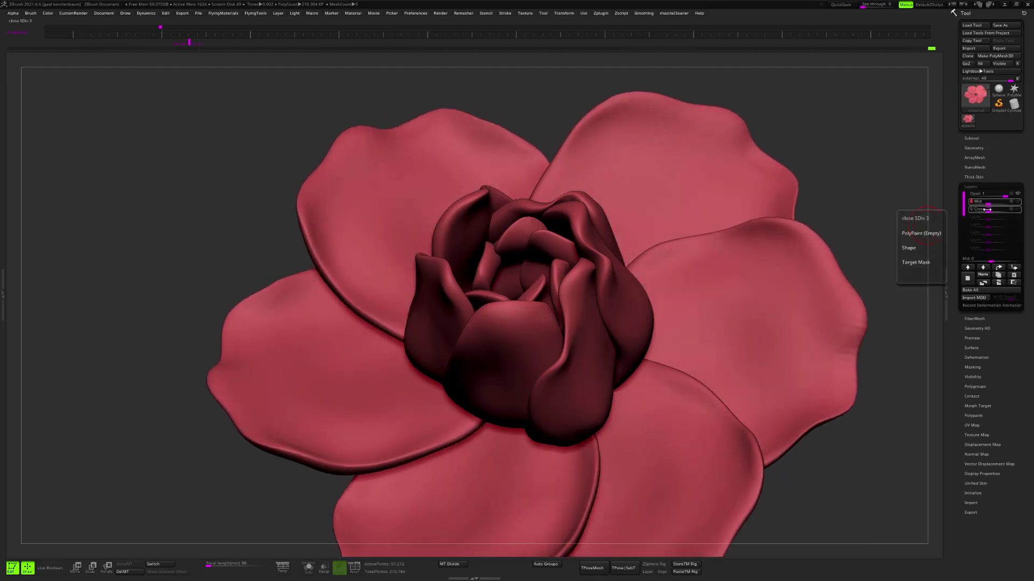
mouse_move(988, 203)
left_mouse_down()
mouse_move(1005, 203)
mouse_move(988, 204)
left_mouse_up()
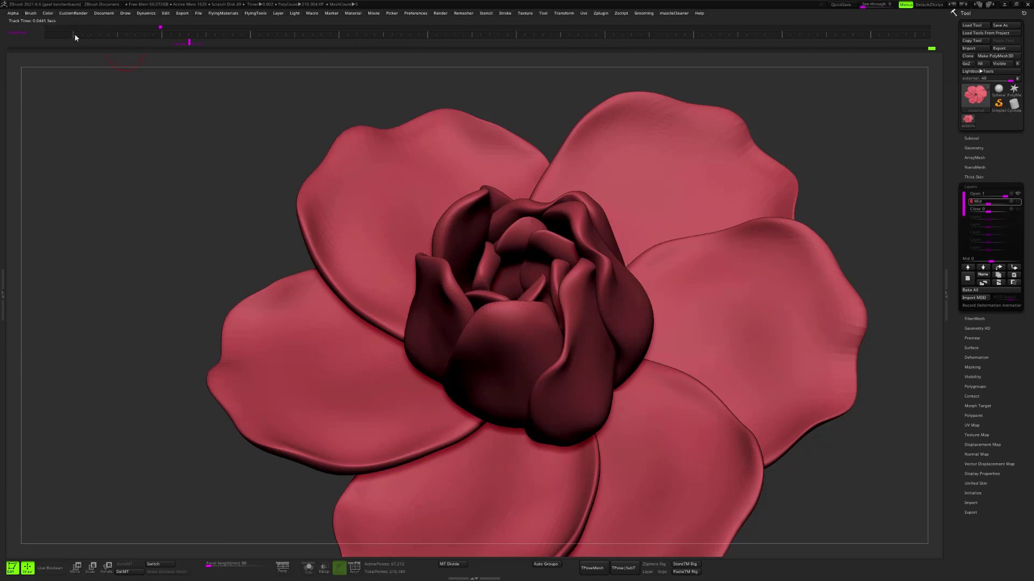
mouse_move(988, 201)
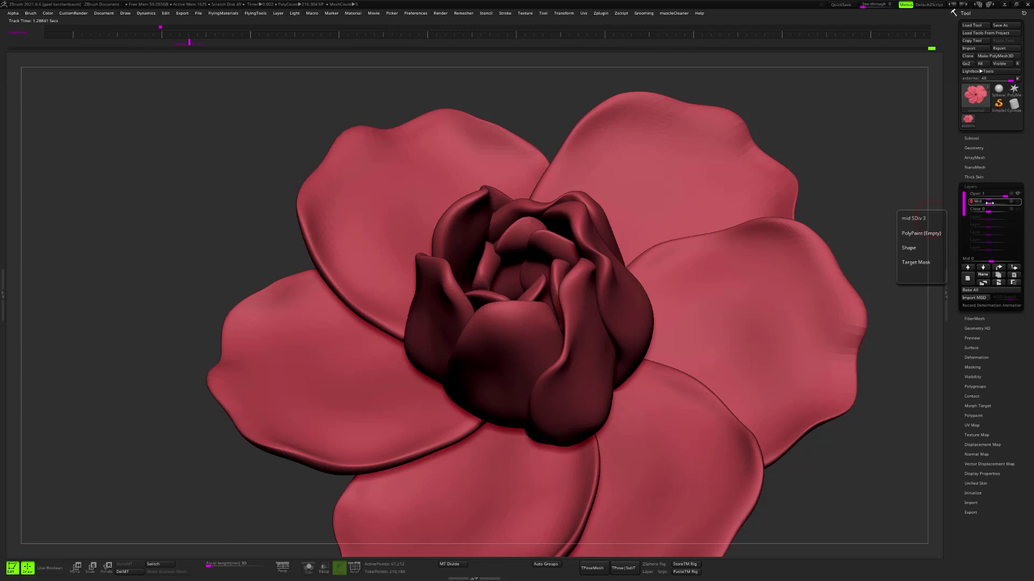
left_click(74, 36)
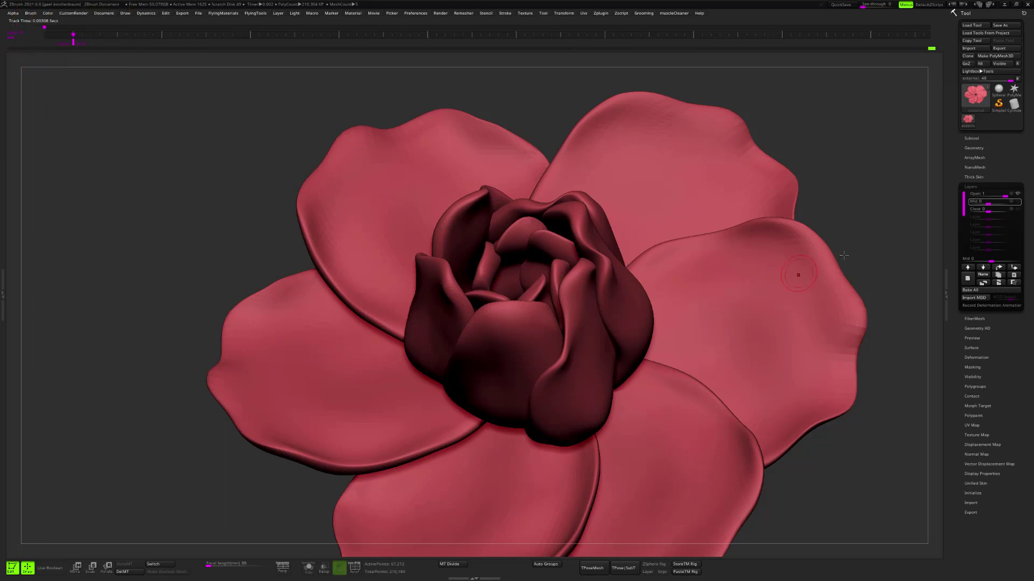
- Set the Mid layer's intensity to 1 and key it at about 2 seconds on the timeline
left_click_drag(988, 204, 1006, 204)
left_click(977, 202)
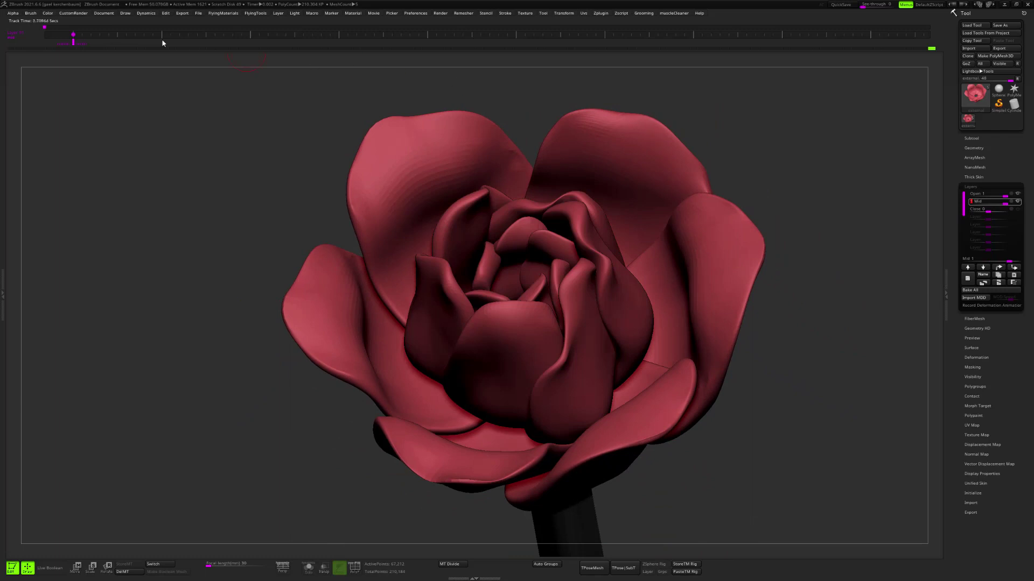
left_click(125, 35)
left_click(126, 34)
- Key the Close layer from 0 at about 2 seconds to 1 at about 4 seconds
left_click(990, 210)
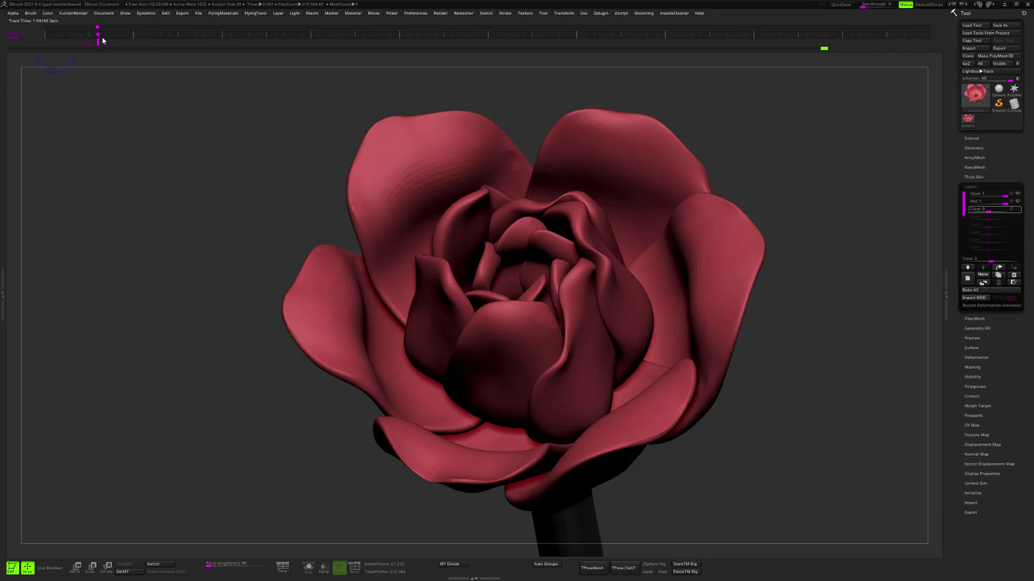
mouse_move(988, 211)
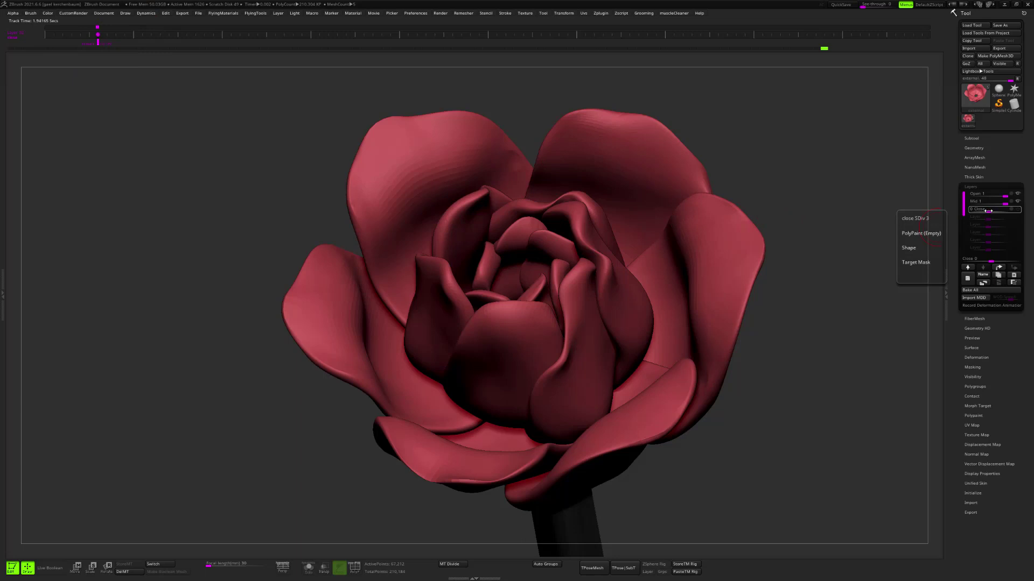
left_click_drag(989, 211, 1005, 210)
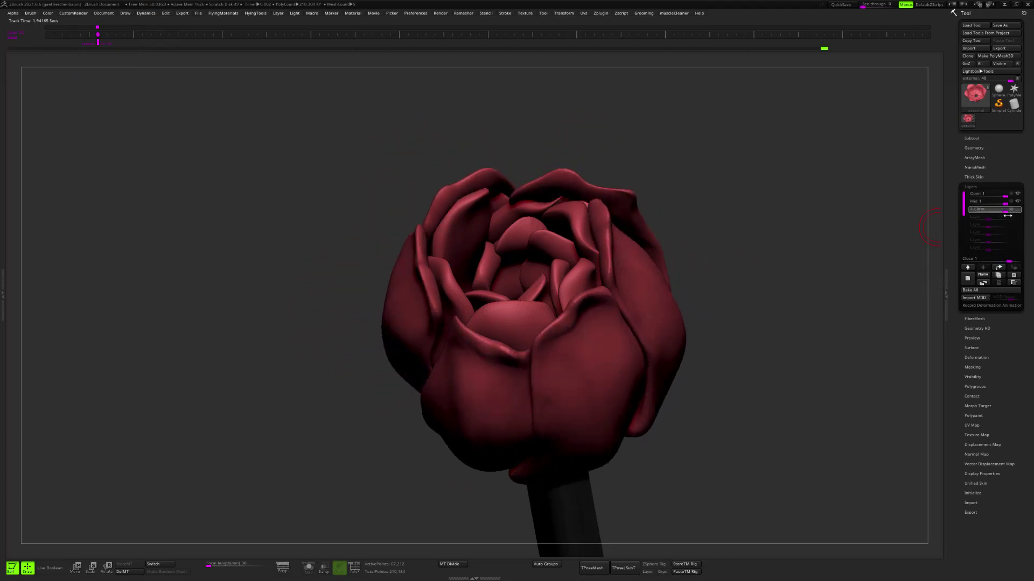
mouse_move(987, 205)
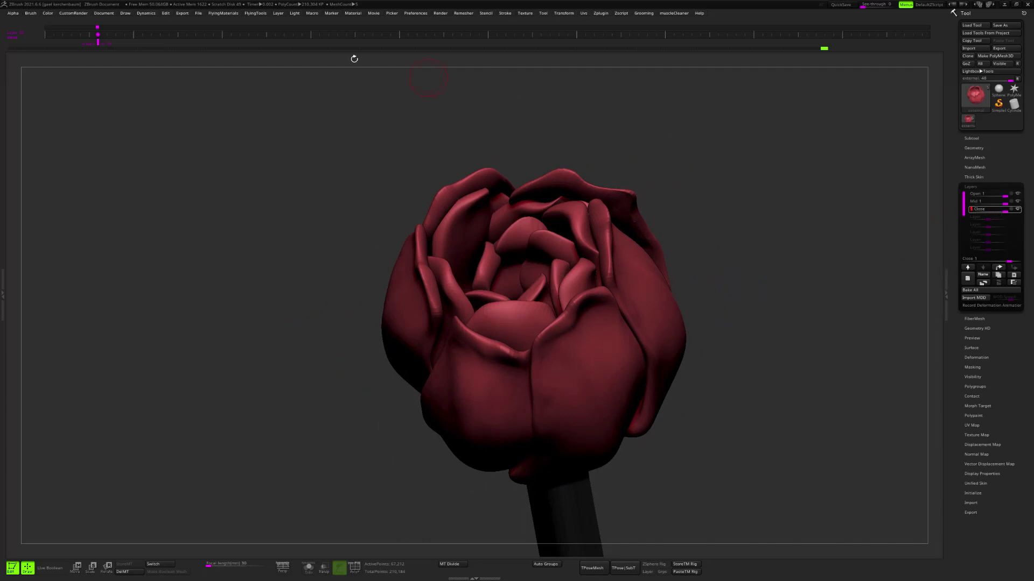
left_click(151, 35)
- Scrub back and forth around the final Close key and examine how the petals reach the closed pose
left_click_drag(716, 131, 662, 134)
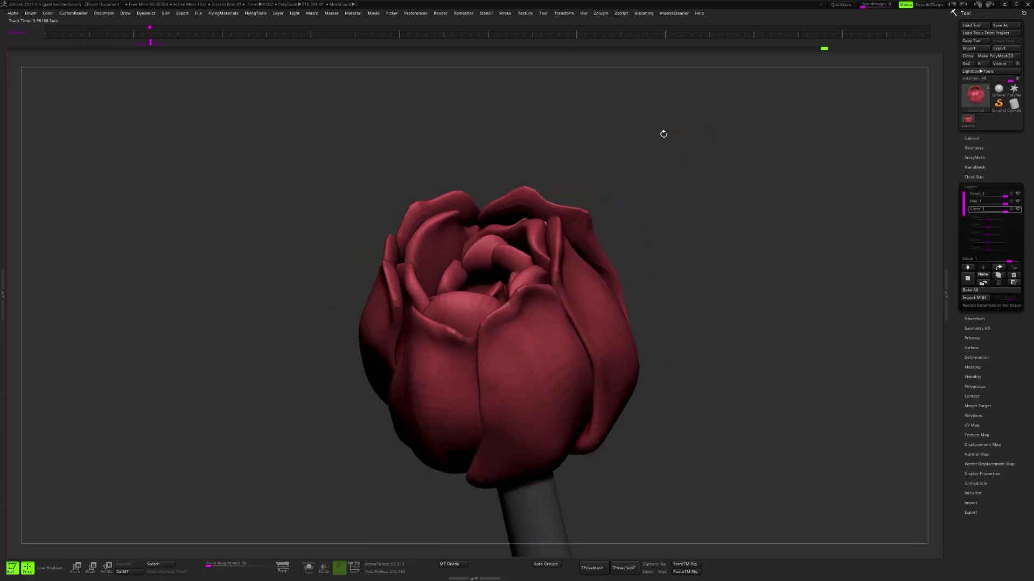
mouse_move(150, 45)
left_mouse_down()
mouse_move(46, 55)
mouse_move(82, 44)
mouse_move(69, 41)
mouse_move(195, 52)
mouse_move(55, 50)
mouse_move(118, 50)
mouse_move(155, 59)
mouse_move(66, 58)
mouse_move(169, 67)
mouse_move(69, 58)
mouse_move(162, 60)
left_mouse_up()
mouse_move(711, 246)
right_mouse_down("ctrl")
mouse_move(695, 231)
mouse_move(696, 245)
right_mouse_up("ctrl")
mouse_move(696, 245)
left_mouse_down()
mouse_move(693, 231)
mouse_move(702, 240)
mouse_move(704, 226)
mouse_move(755, 192)
mouse_move(760, 201)
left_mouse_up()
left_click_drag(783, 236, 606, 146)
left_click(169, 34)
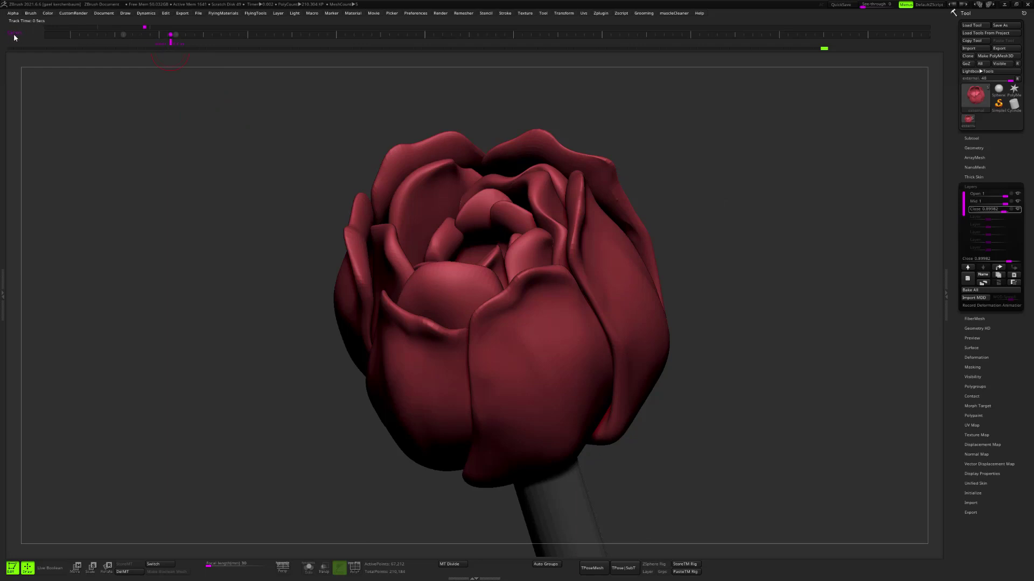
mouse_move(734, 185)
left_mouse_down("alt")
mouse_move(692, 163)
mouse_move(667, 183)
mouse_move(720, 208)
mouse_move(725, 200)
mouse_move(720, 212)
mouse_move(750, 189)
left_mouse_up("alt")
left_click_drag(171, 41, 199, 47)
mouse_move(585, 226)
right_mouse_down("ctrl")
mouse_move(704, 251)
mouse_move(599, 233)
right_mouse_up("ctrl")
right_click_drag(600, 233, 642, 237, "ctrl")
mouse_move(642, 237)
left_mouse_down()
mouse_move(662, 226)
mouse_move(651, 234)
left_mouse_up()
left_click_drag(200, 44, 179, 48)
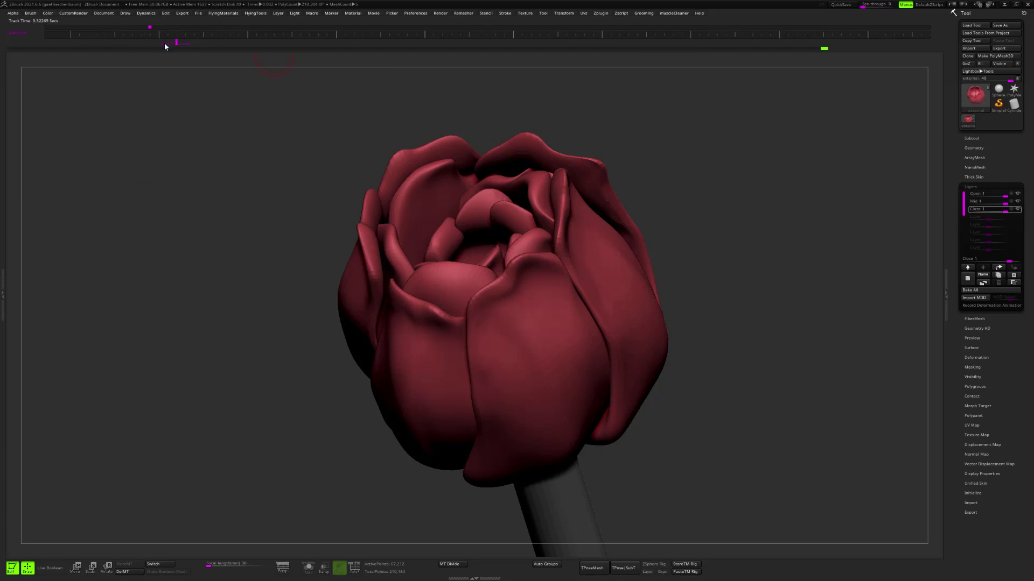
- Examine the whole flower and stem, scrubbing the animation back to the open pose at the start
right_click_drag(712, 193, 697, 183, "ctrl")
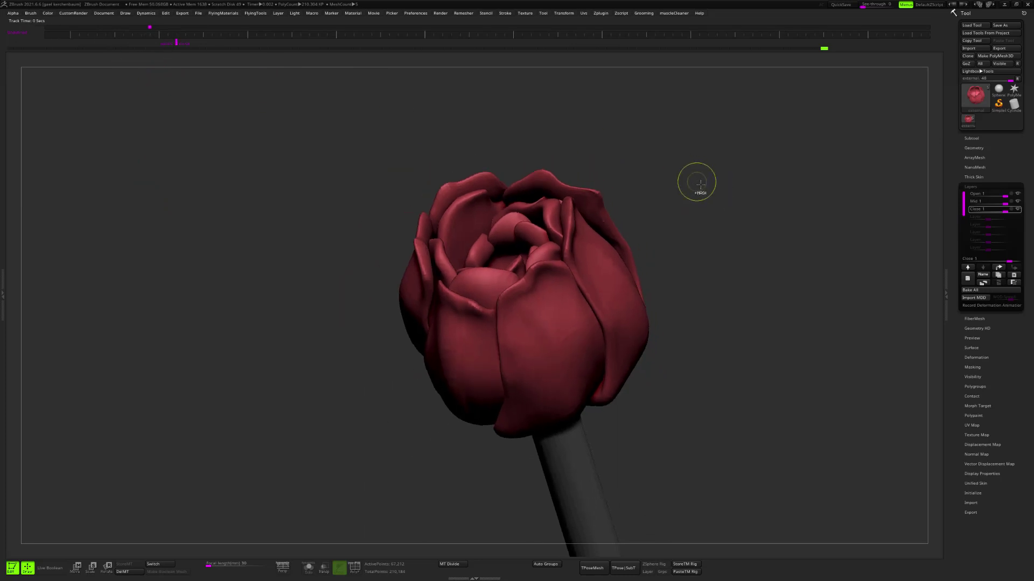
right_click_drag(669, 226, 700, 225, "ctrl")
left_click_drag(700, 224, 659, 168)
mouse_move(720, 194)
left_mouse_down()
mouse_move(704, 185)
mouse_move(717, 180)
mouse_move(695, 203)
mouse_move(708, 197)
left_mouse_up()
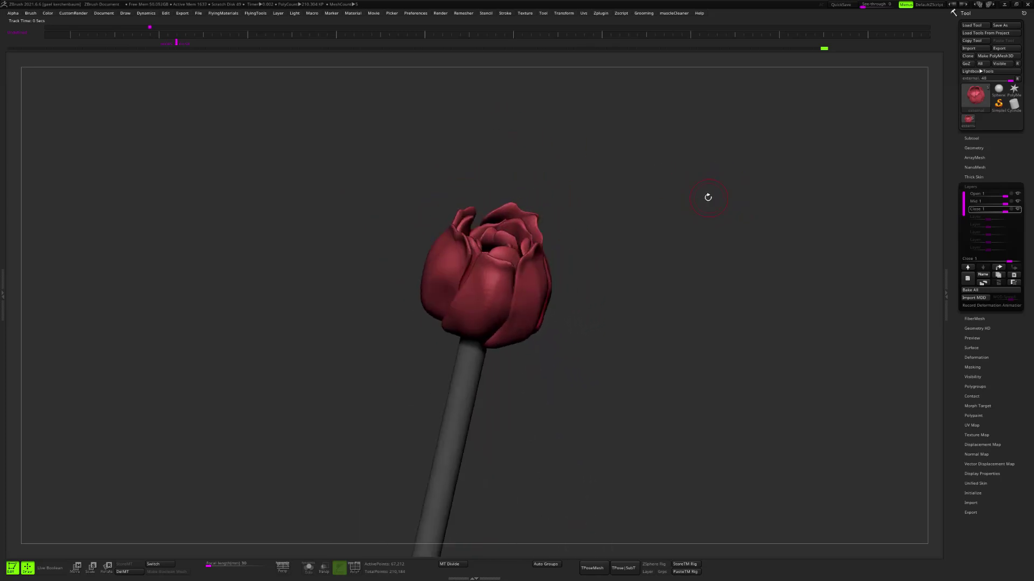
mouse_move(176, 44)
left_mouse_down()
mouse_move(64, 45)
mouse_move(99, 43)
mouse_move(83, 43)
left_mouse_up()
left_click_drag(652, 195, 524, 94)
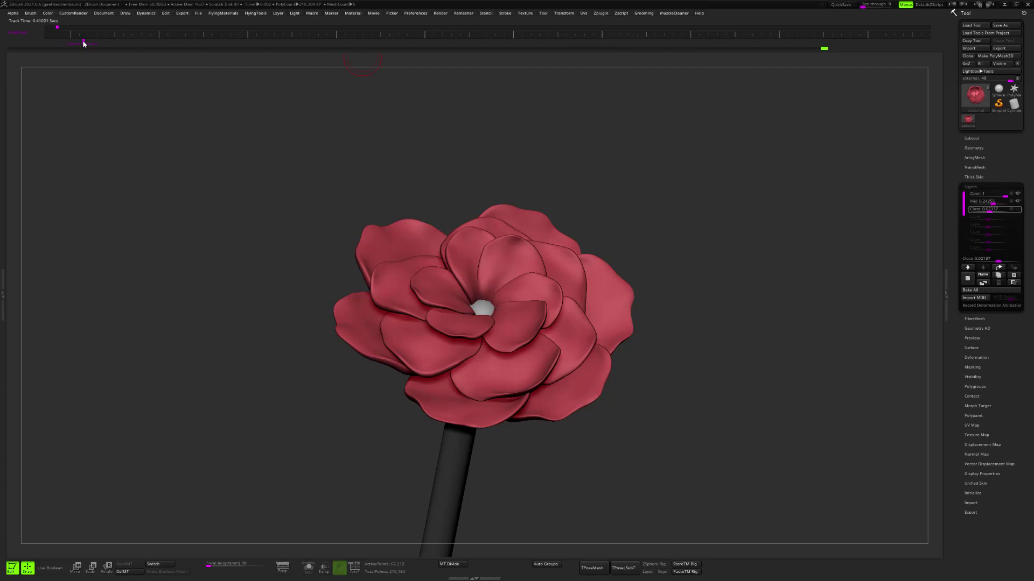
mouse_move(85, 43)
left_mouse_down()
mouse_move(178, 43)
mouse_move(67, 31)
left_mouse_up()
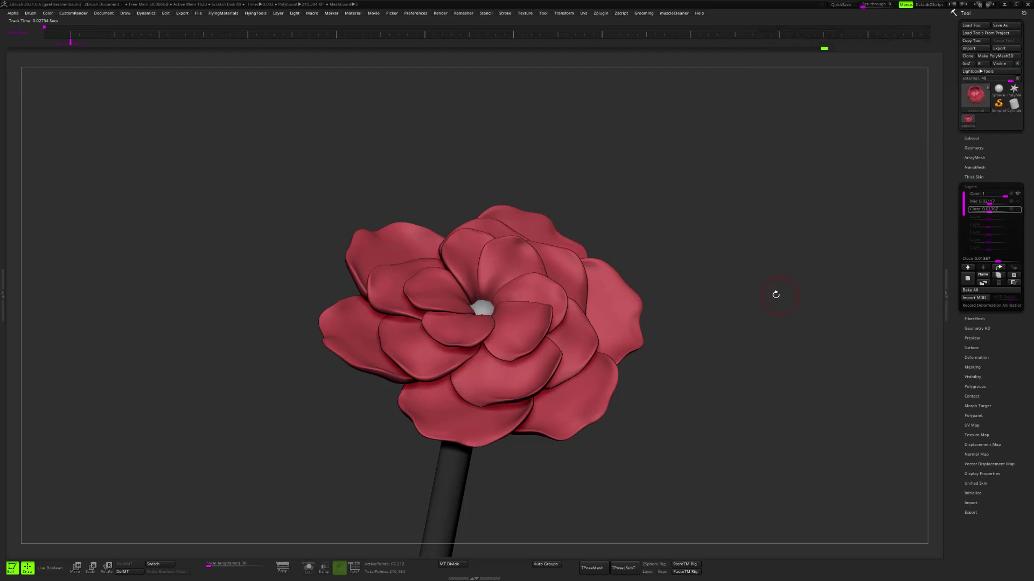
- Save the tool on the Desktop under the name flower
left_click(1006, 25)
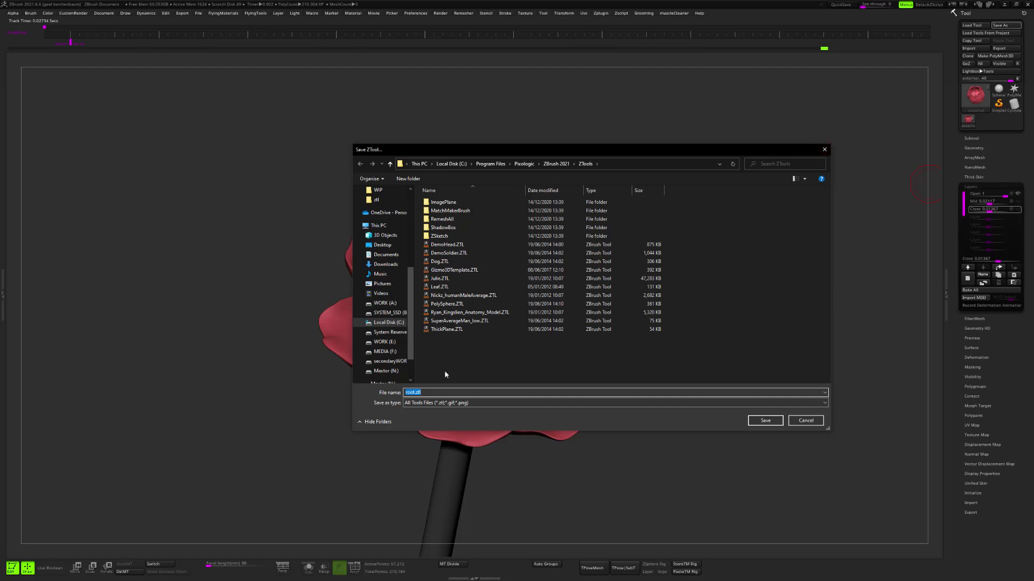
scroll(411, 202, "up", 6)
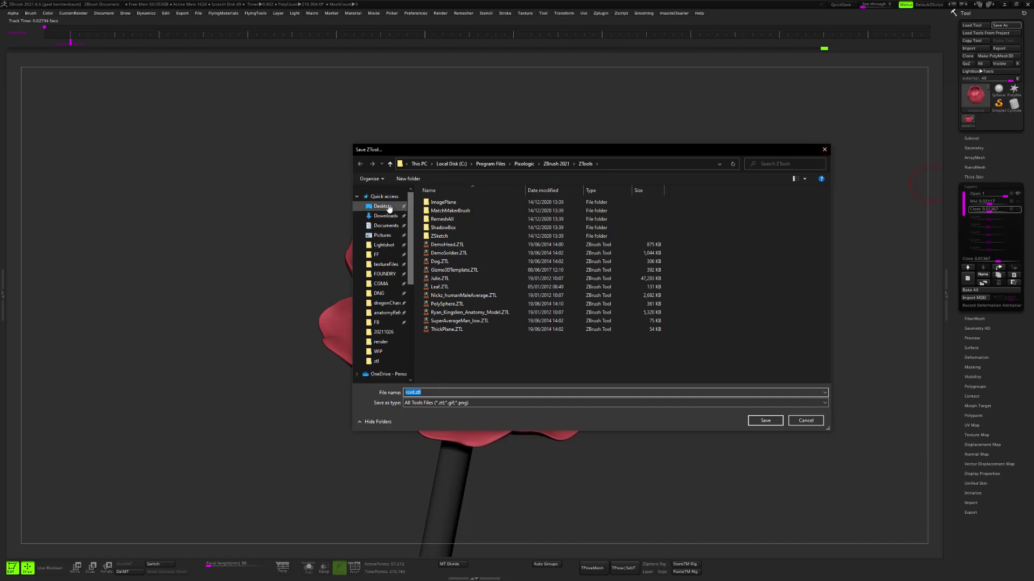
left_click(383, 206)
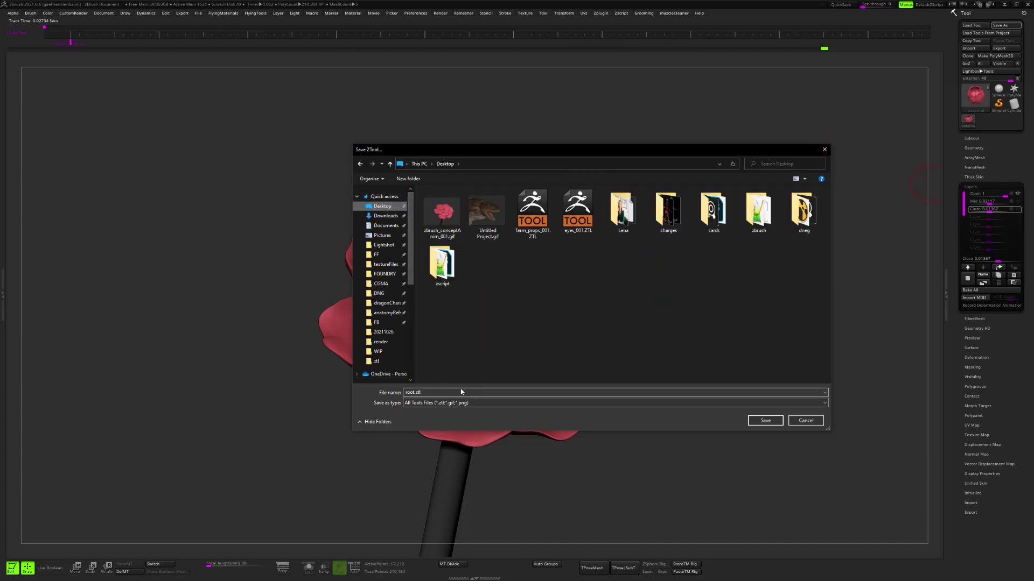
double_click(461, 391)
type("flower")
key("Return")
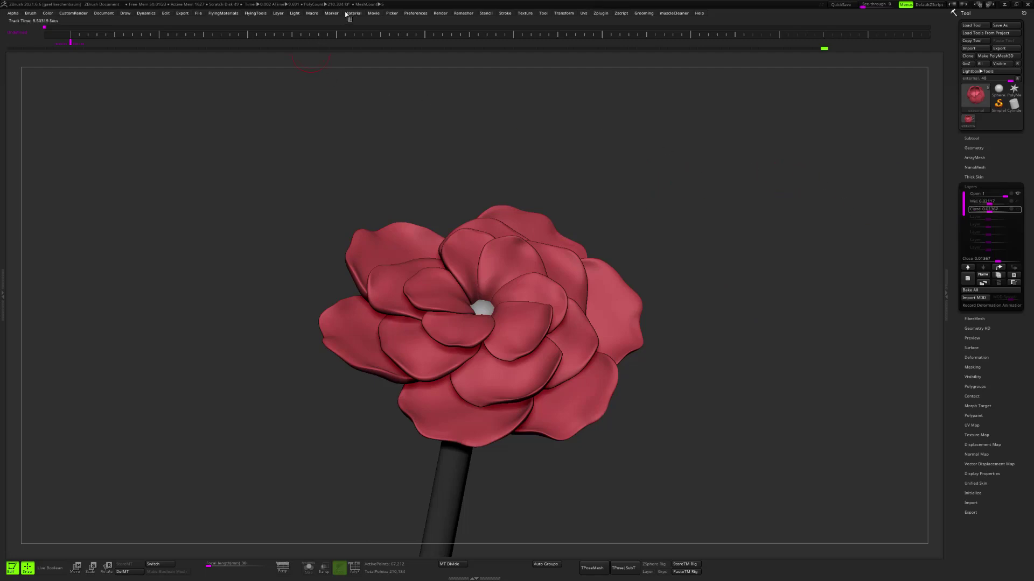
- Hide the timeline through the Movie settings and show it again
left_click(376, 14)
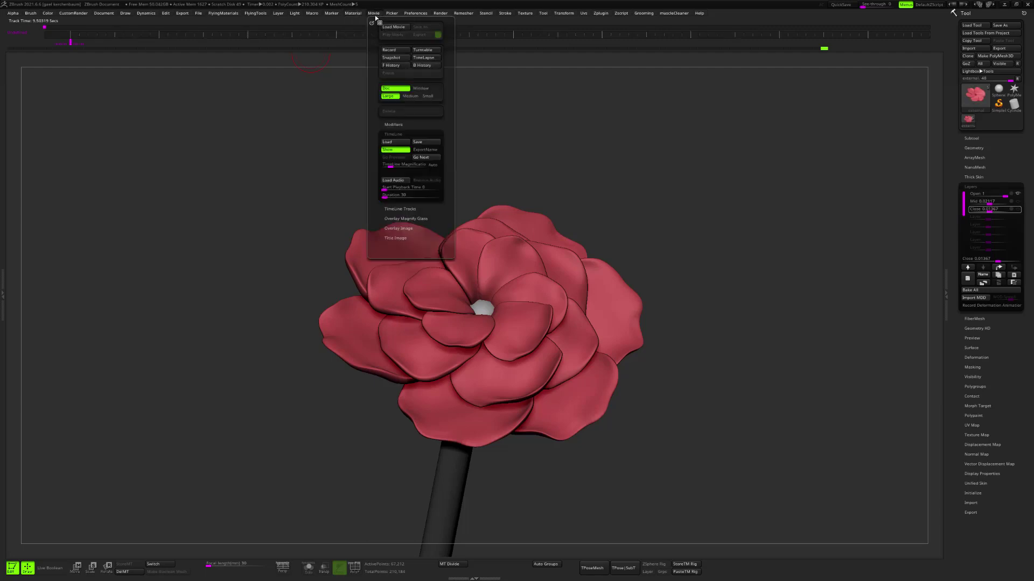
left_click(398, 151)
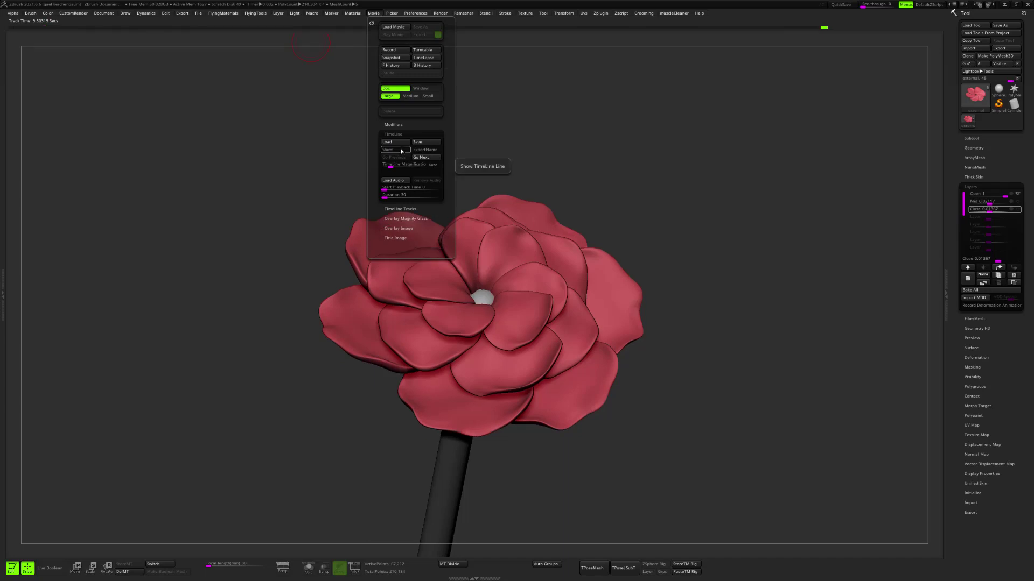
left_click(401, 152)
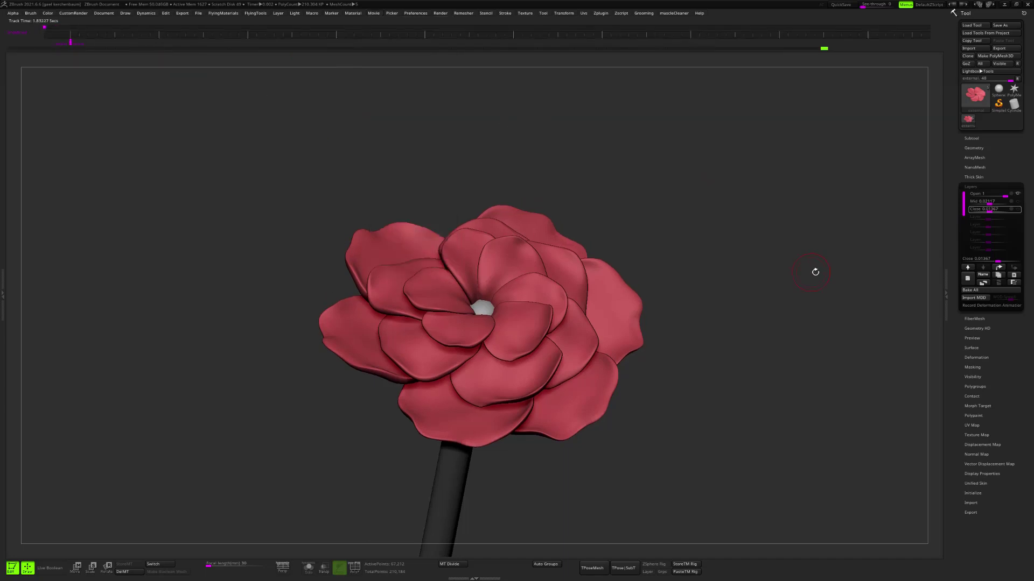
- Scrub the timeline to the closed pose at about 4 seconds and turn on recording for the Close layer
left_click_drag(990, 209, 990, 211)
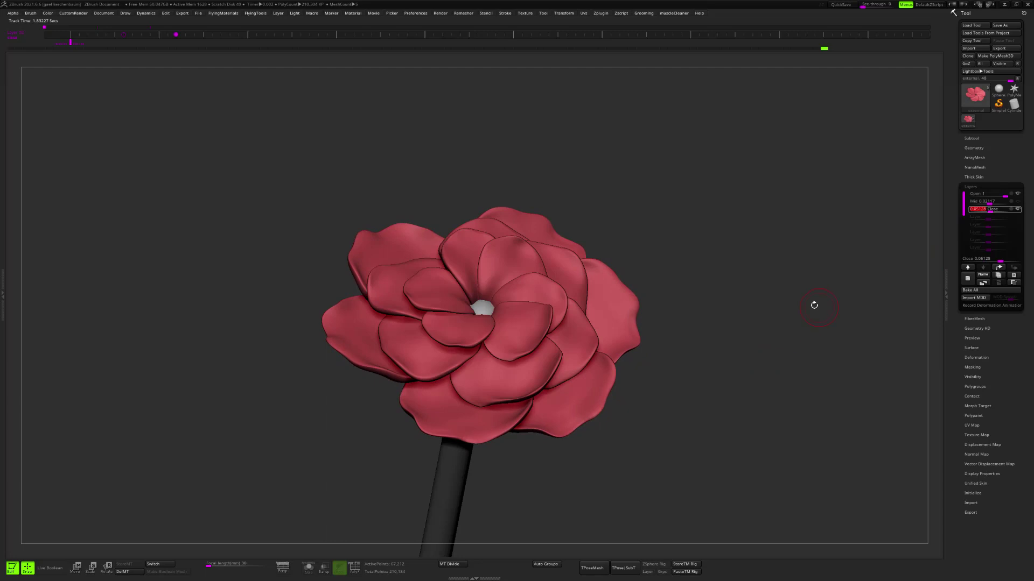
left_click_drag(70, 43, 179, 67)
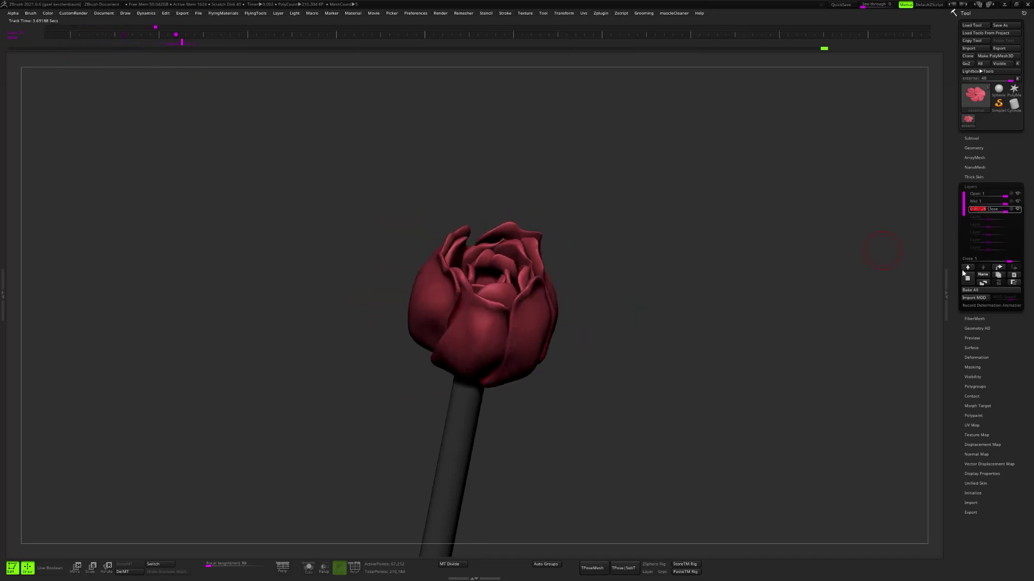
mouse_move(633, 260)
left_mouse_down("alt")
mouse_move(654, 270)
mouse_move(648, 281)
mouse_move(603, 300)
mouse_move(624, 272)
left_mouse_up("alt")
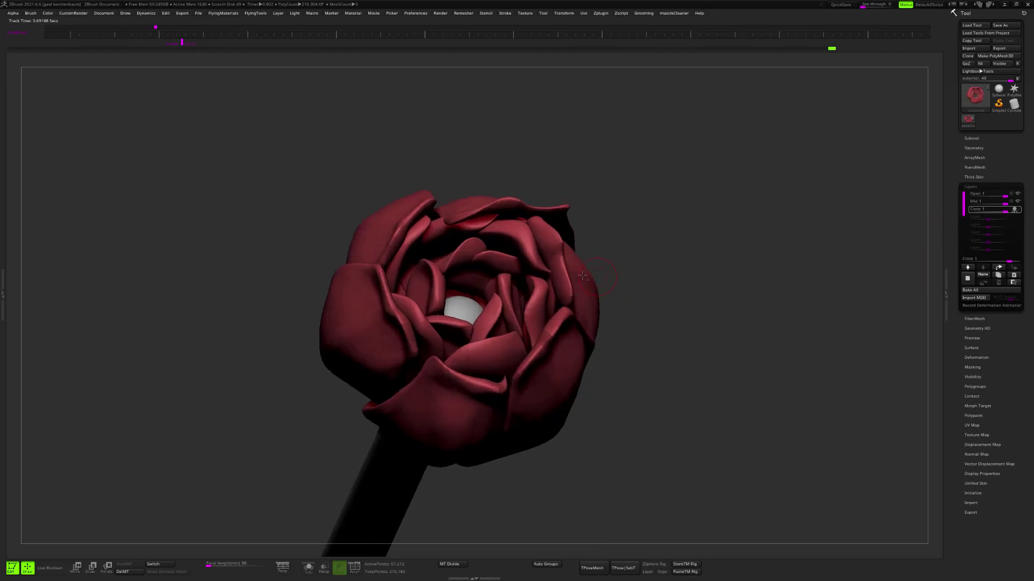
- Enlarge the brush and push the external petals around the bud so their edges overlap in the closed pose
key("space")
left_click(601, 337)
right_click_drag(599, 259, 595, 299)
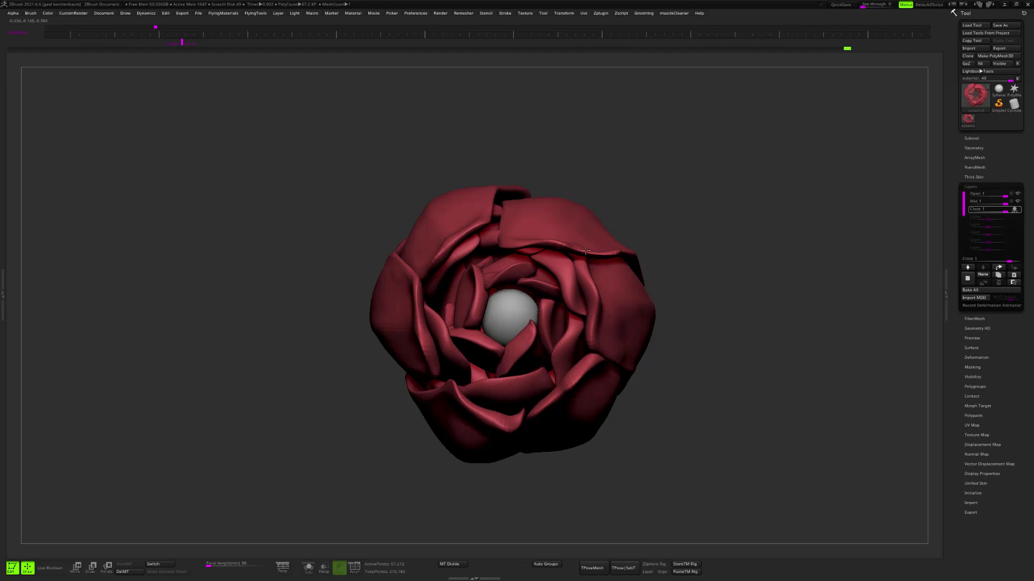
left_click_drag(566, 233, 539, 192)
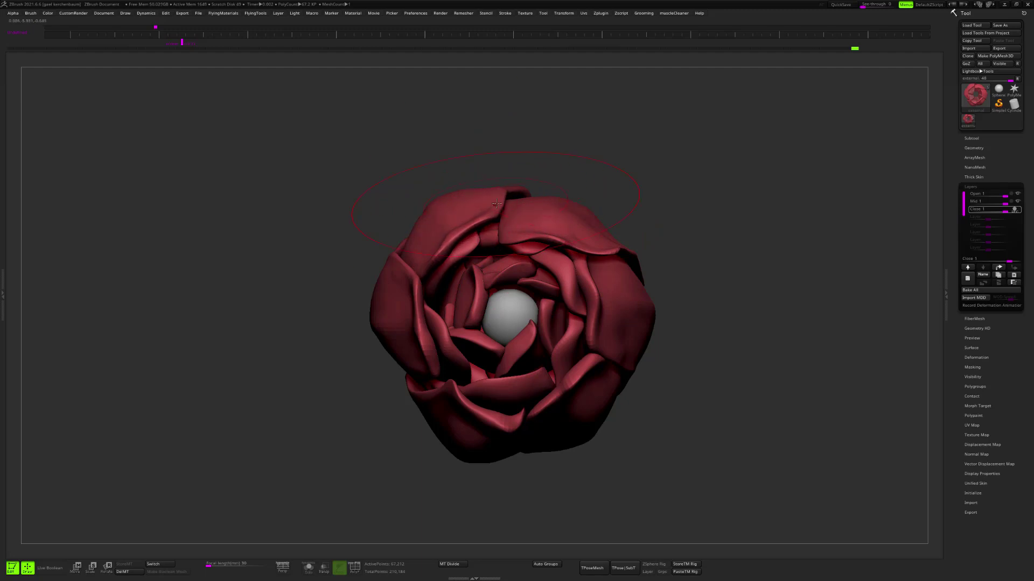
left_click_drag(482, 215, 499, 229)
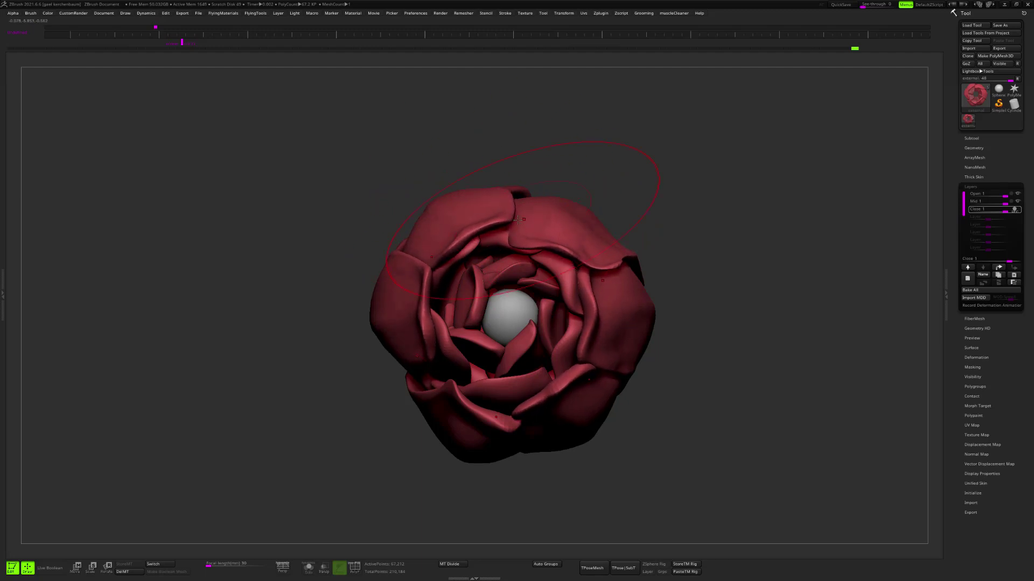
mouse_move(465, 389)
left_mouse_down()
mouse_move(431, 376)
mouse_move(428, 363)
left_mouse_up()
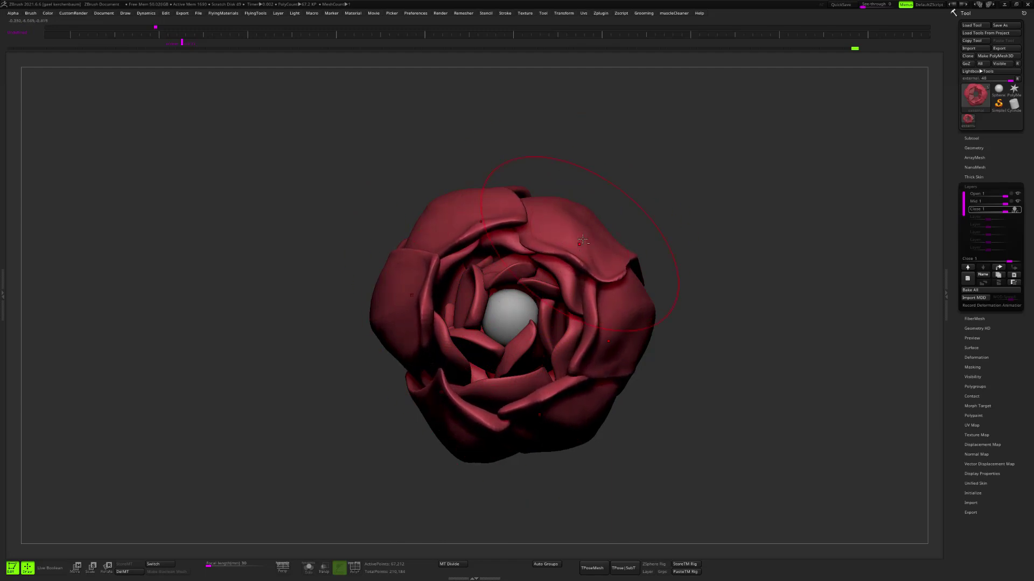
- Turn off recording on the Close layer and scrub slightly back to check the reshaped external petals
mouse_move(703, 179)
left_mouse_down()
mouse_move(734, 156)
mouse_move(708, 173)
left_mouse_up()
mouse_move(181, 46)
left_mouse_down()
mouse_move(93, 36)
mouse_move(180, 38)
mouse_move(70, 47)
mouse_move(156, 50)
left_mouse_up()
right_click_drag(453, 164, 481, 193, "alt")
key("s")
left_click_drag(481, 192, 808, 256)
mouse_move(702, 283)
left_mouse_down()
mouse_move(757, 277)
mouse_move(736, 252)
mouse_move(759, 259)
mouse_move(721, 267)
mouse_move(727, 224)
mouse_move(700, 242)
mouse_move(718, 268)
mouse_move(708, 297)
mouse_move(729, 296)
mouse_move(718, 321)
mouse_move(728, 272)
mouse_move(709, 281)
mouse_move(731, 321)
mouse_move(725, 292)
mouse_move(734, 292)
mouse_move(726, 286)
mouse_move(722, 321)
mouse_move(731, 290)
left_mouse_up()
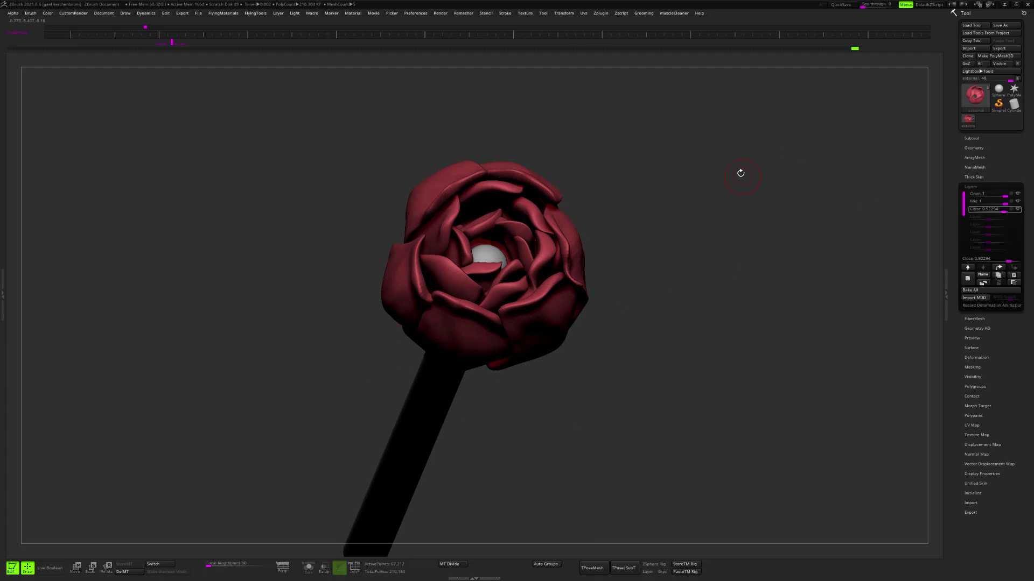
- Turn on perspective and examine the nearly closed flower from the side
left_click_drag(735, 179, 727, 165)
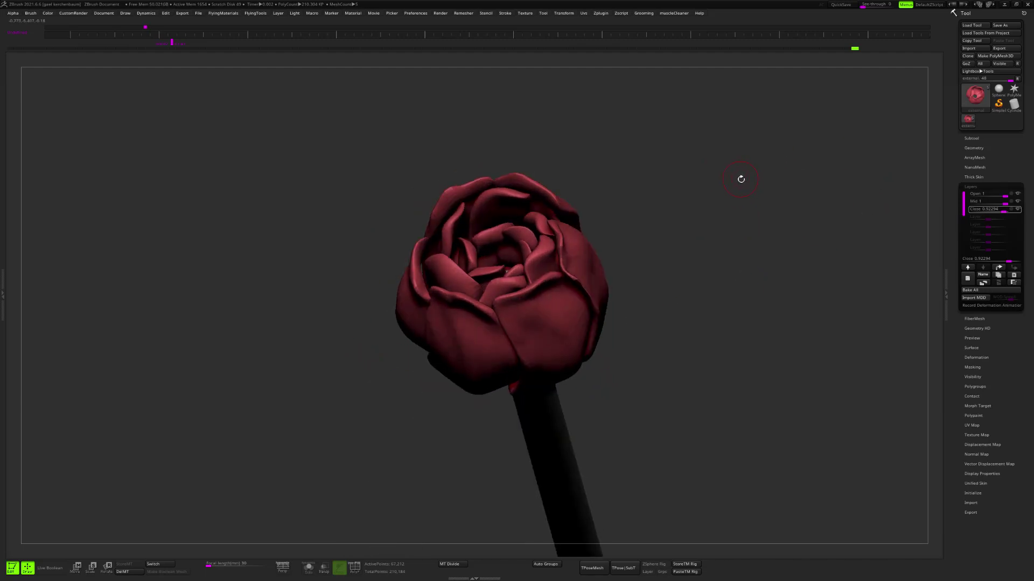
key("p")
right_click_drag(750, 145, 545, 155, "ctrl")
right_click_drag(767, 192, 609, 248)
left_click_drag(609, 249, 668, 272)
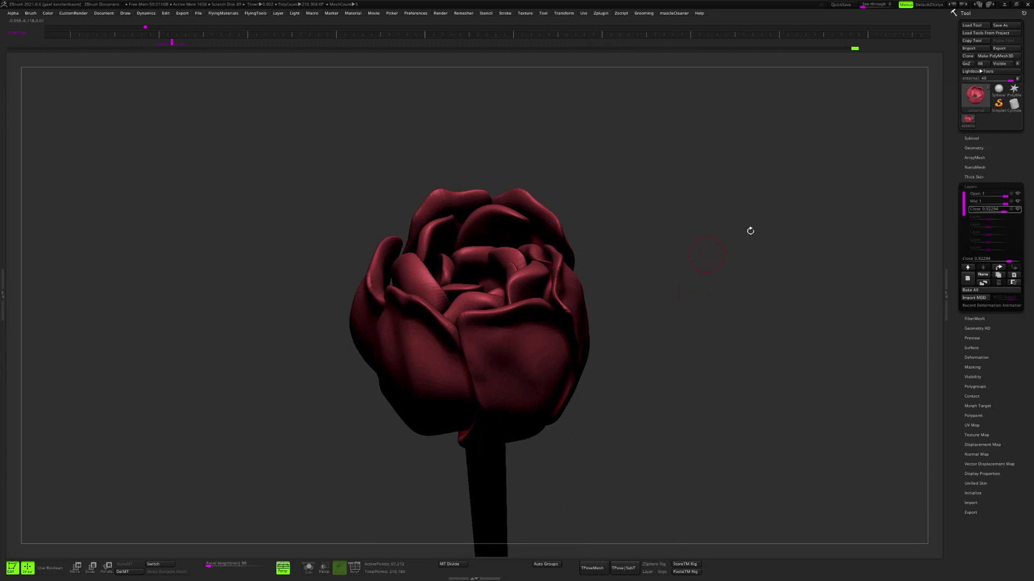
- Scrub the timeline slightly to check the petals, select the middle subtool and insert a PolyMesh3D star as a new subtool
left_click(988, 138)
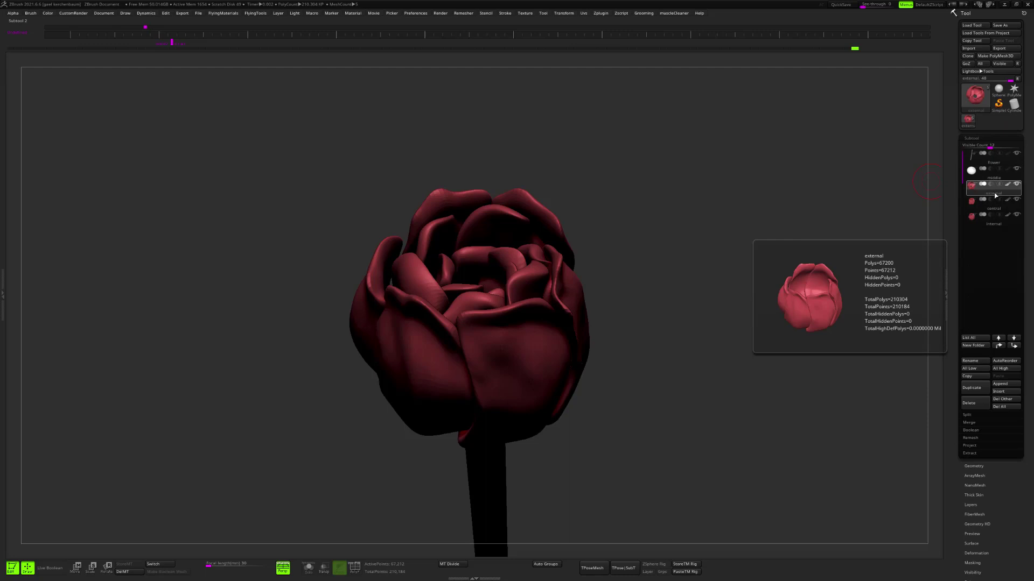
key("s")
mouse_move(173, 44)
left_mouse_down()
mouse_move(92, 44)
mouse_move(178, 53)
left_mouse_up()
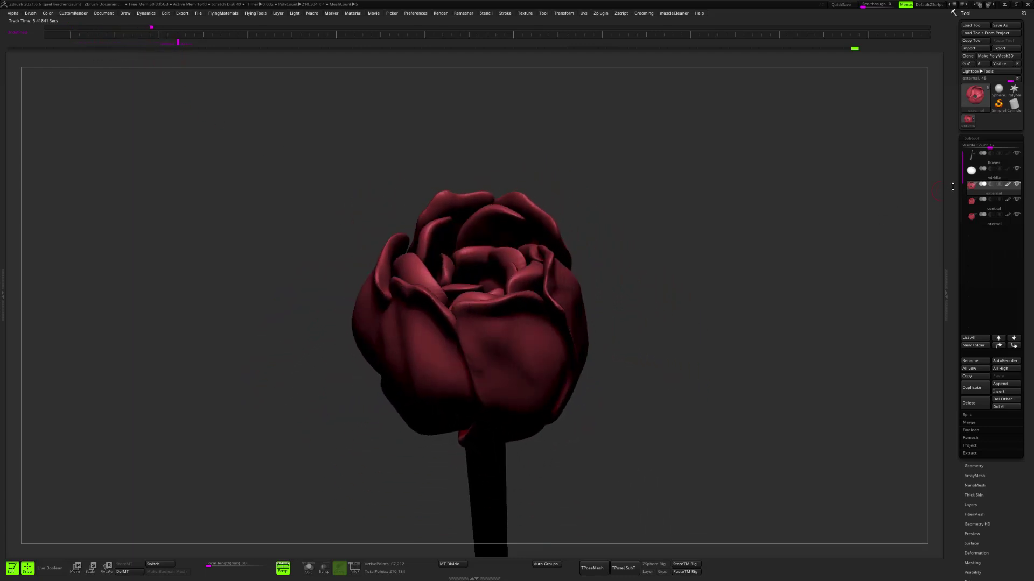
mouse_move(989, 181)
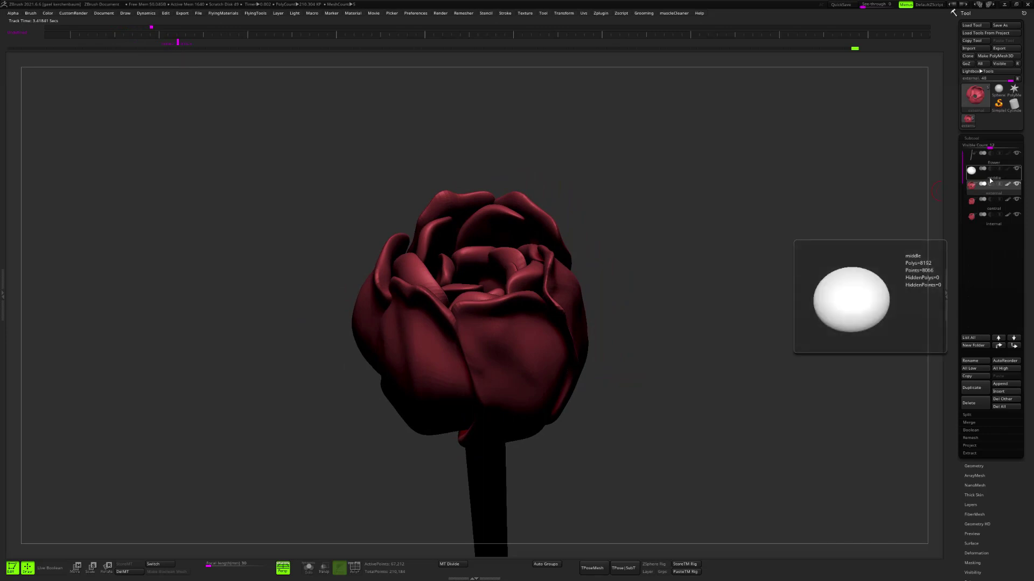
left_click(989, 181)
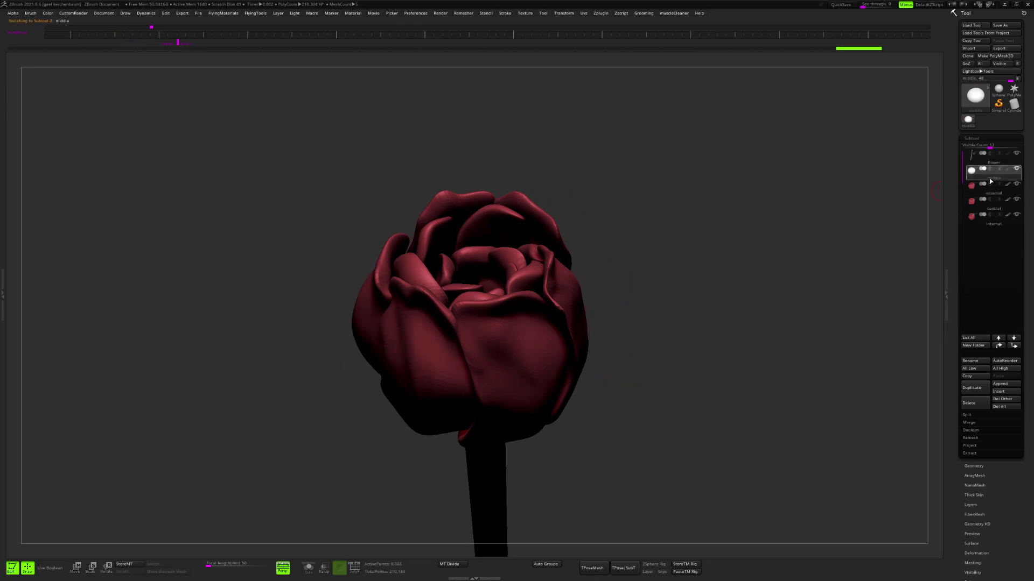
left_click(1006, 392)
left_click(876, 408)
- Place the star subtool first in the subtool list and scale it down to hide it inside the stem
left_click_drag(461, 547, 680, 345)
left_click_drag(994, 175, 994, 155)
key("e")
left_click_drag(511, 458, 509, 460)
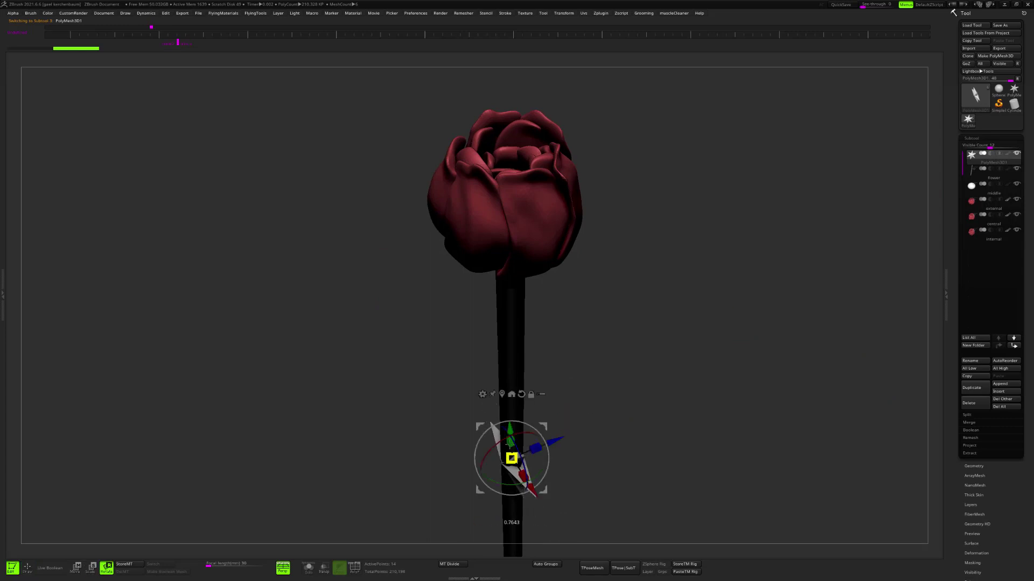
key("q")
- Scrub the timeline through the closing motion and back to 0 seconds, examining the flower in its closed and open poses
mouse_move(677, 237)
left_mouse_down("alt")
mouse_move(676, 344)
mouse_move(703, 244)
mouse_move(684, 404)
mouse_move(685, 533)
left_mouse_up("alt")
left_click_drag(678, 296, 593, 267)
left_click_drag(284, 157, 229, 116)
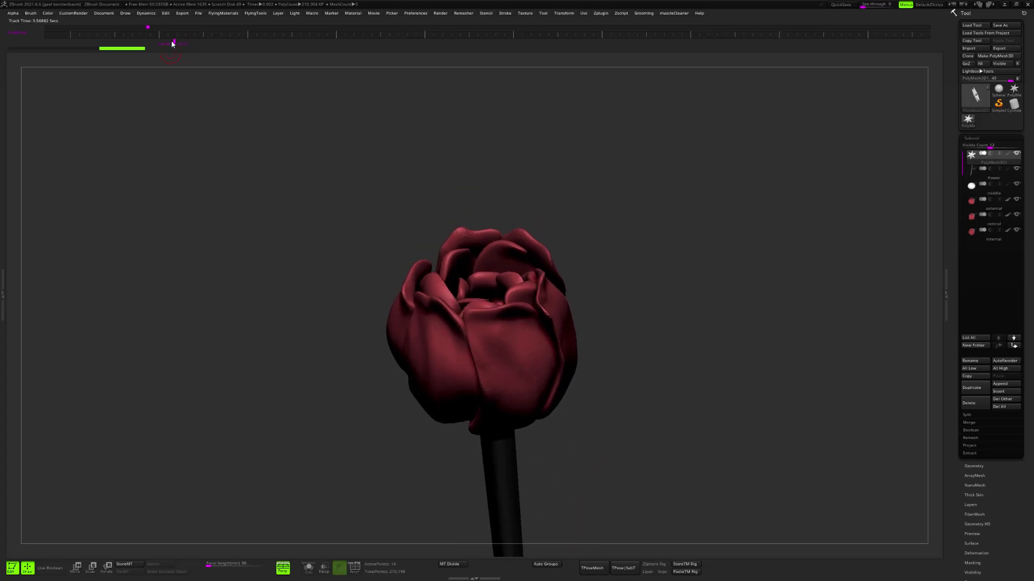
left_click_drag(144, 42, 188, 51)
mouse_move(123, 48)
left_mouse_down()
mouse_move(85, 42)
mouse_move(45, 59)
mouse_move(158, 59)
mouse_move(35, 78)
left_mouse_up()
left_click_drag(628, 215, 594, 187, "alt")
left_click_drag(660, 199, 695, 180, "alt")
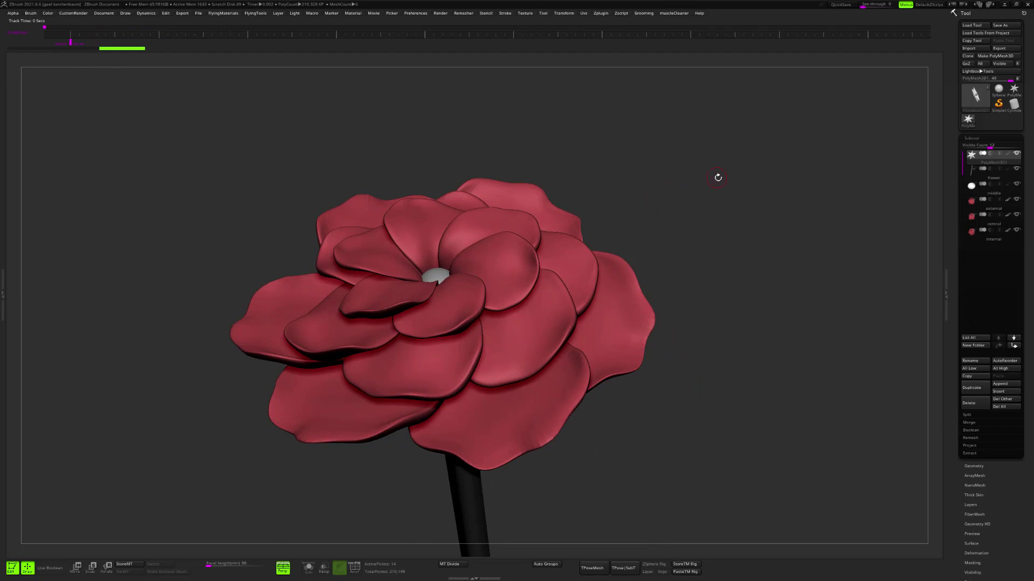